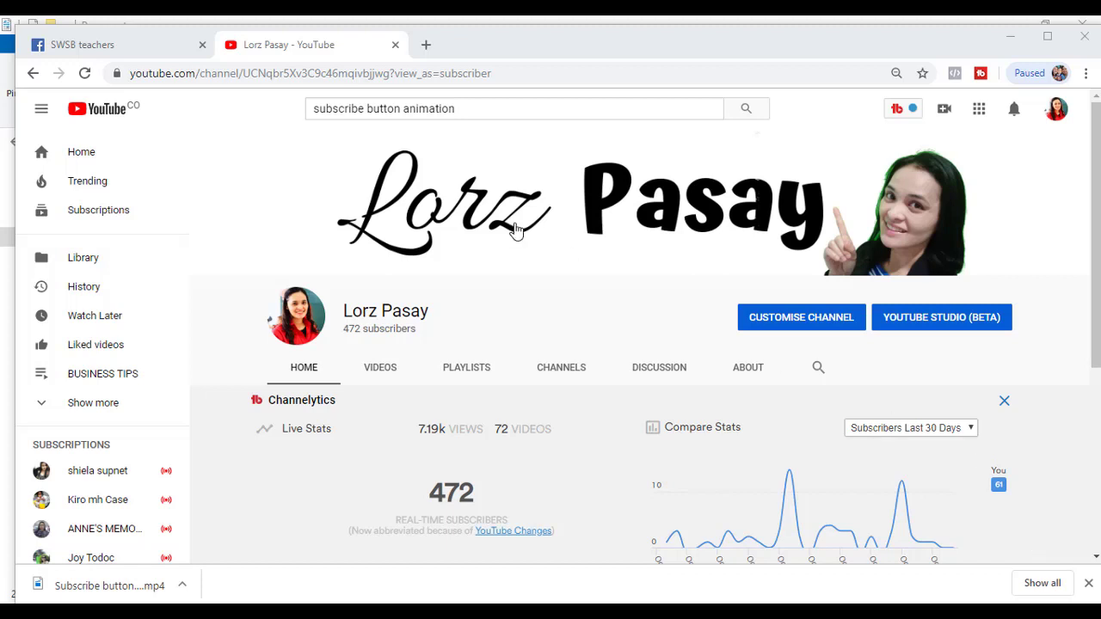
# Step: Search YouTube for "subscribe button animation" and filter the results to Creative Commons
pyautogui.click(33, 74)
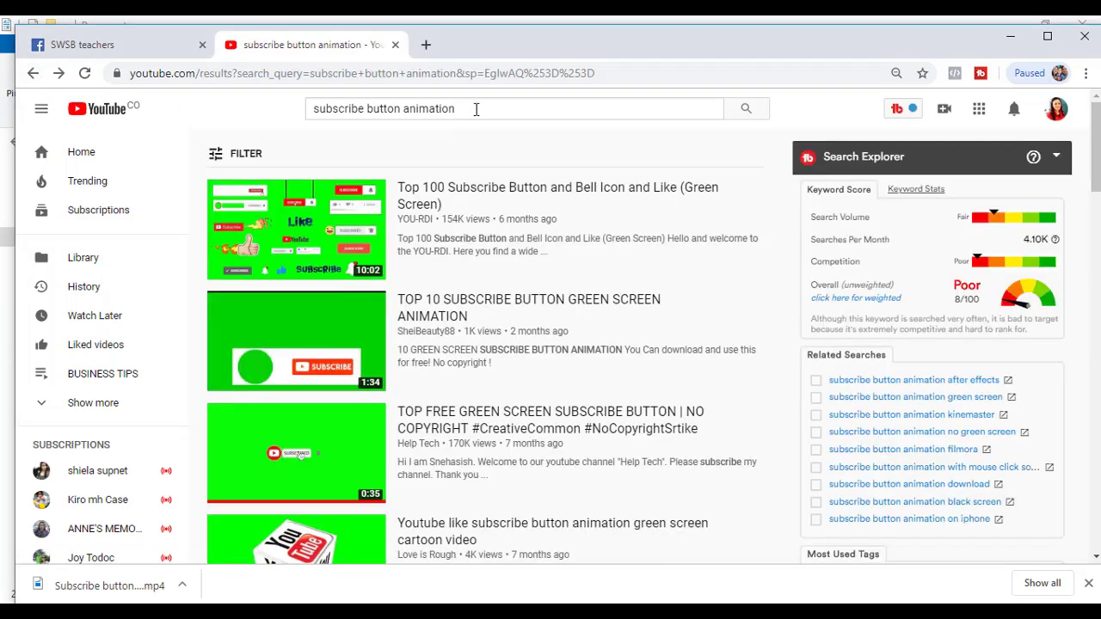
pyautogui.click(476, 109)
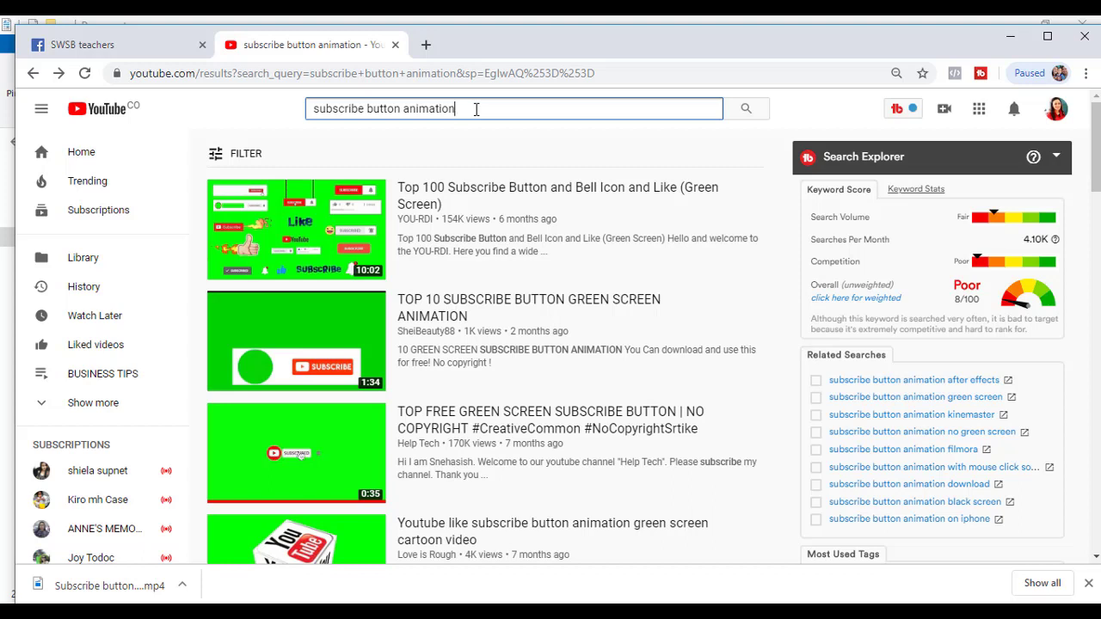
pyautogui.press('Return')
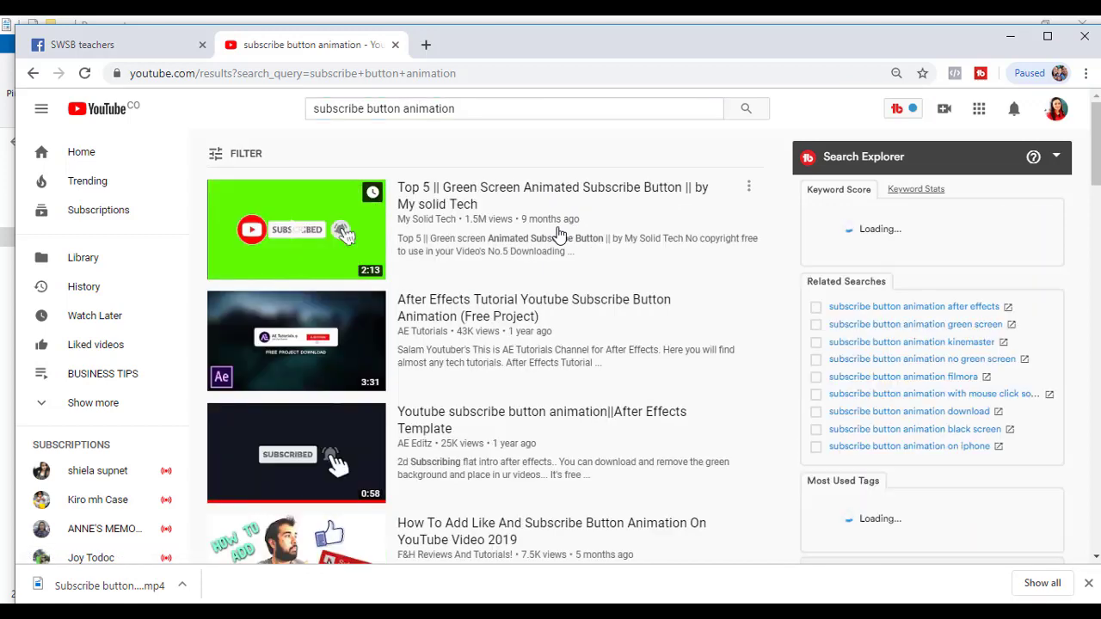
pyautogui.scroll(-2, 556, 324)
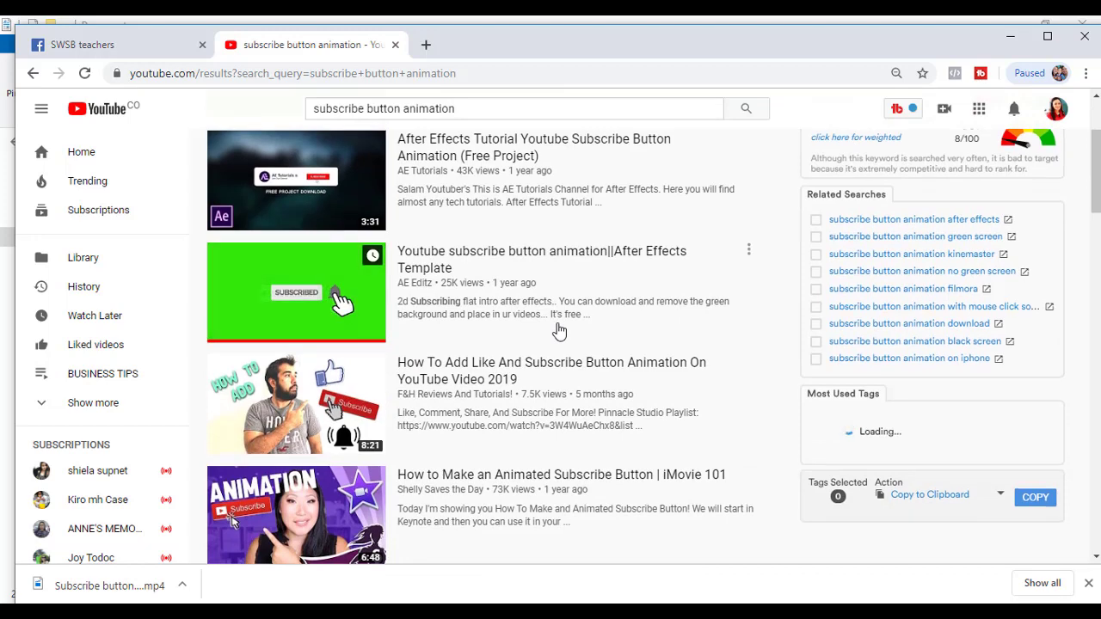
pyautogui.scroll(2, 557, 331)
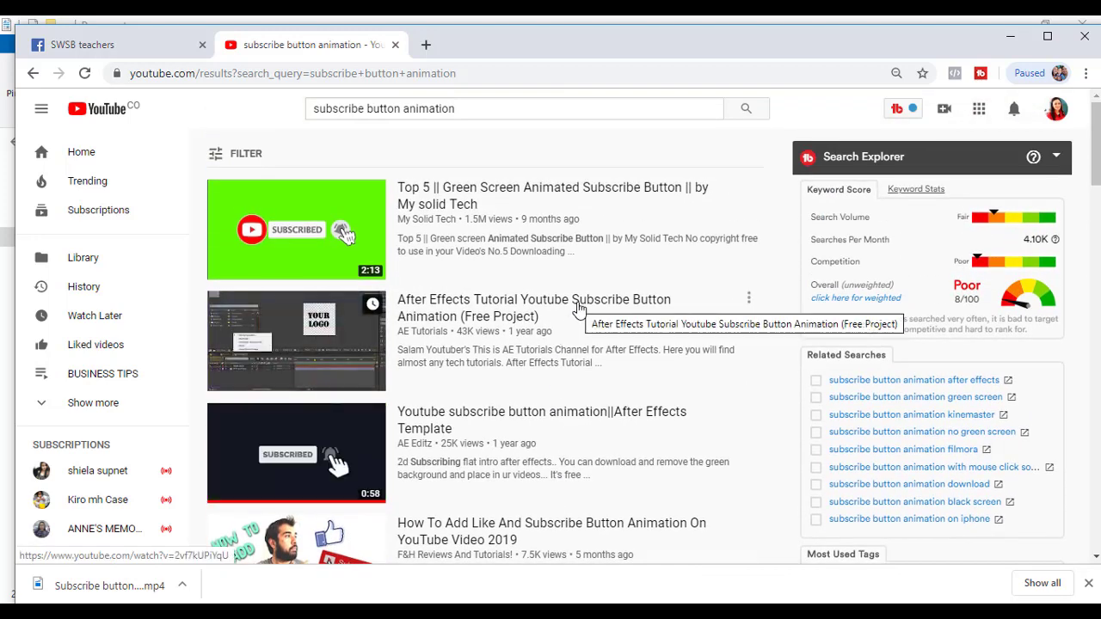
pyautogui.click(247, 159)
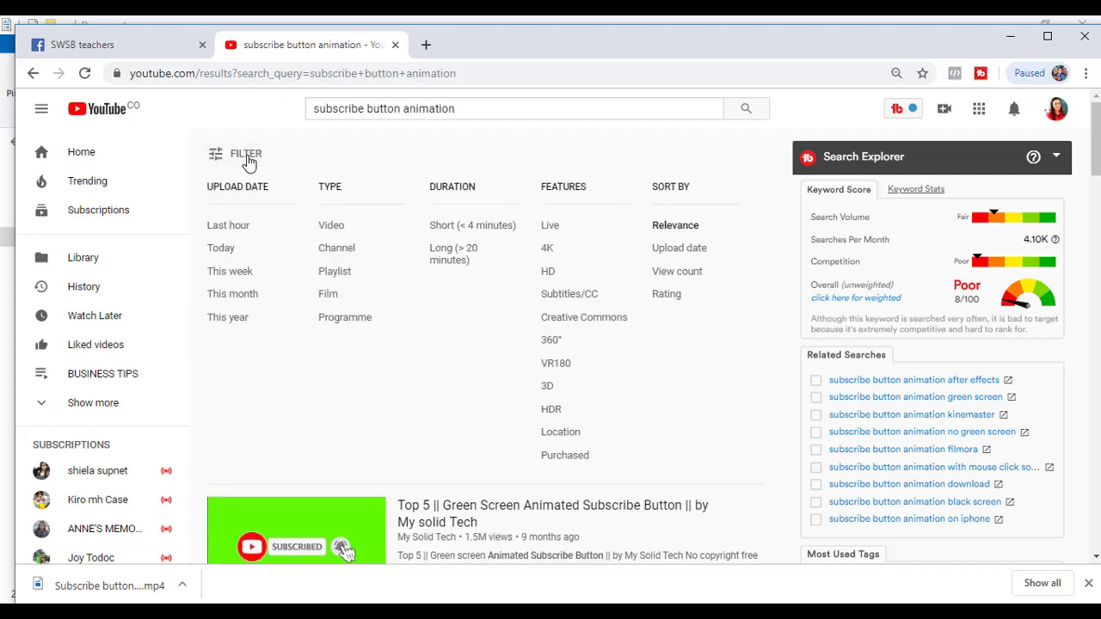
pyautogui.click(569, 320)
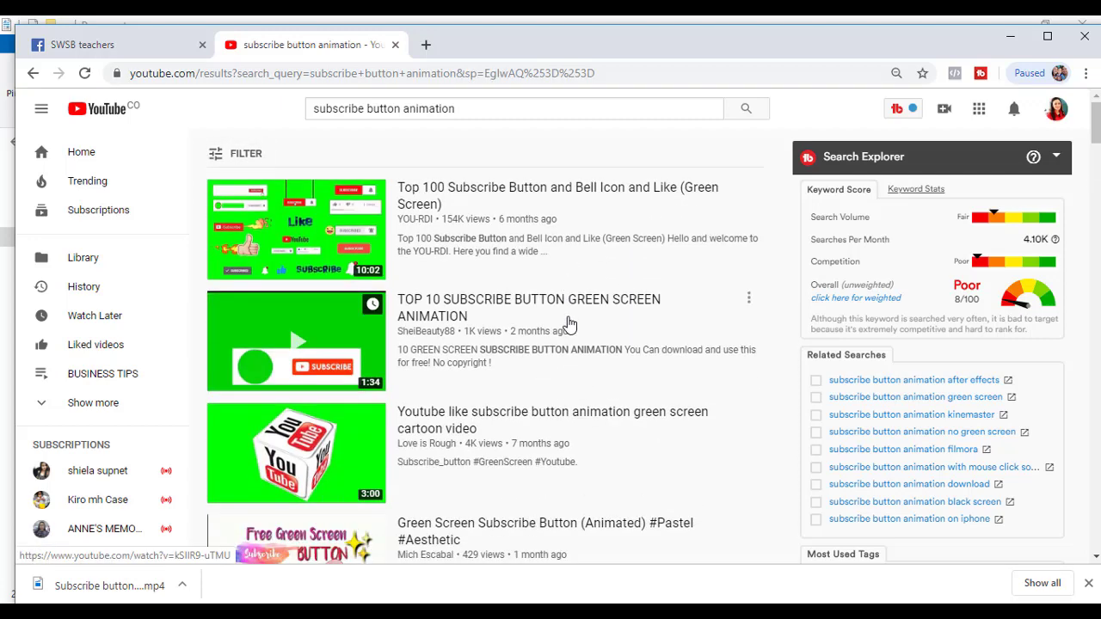
# Step: Open the video "Youtube subscribe button animation||After Effects Template" and pause its playback
pyautogui.click(569, 321)
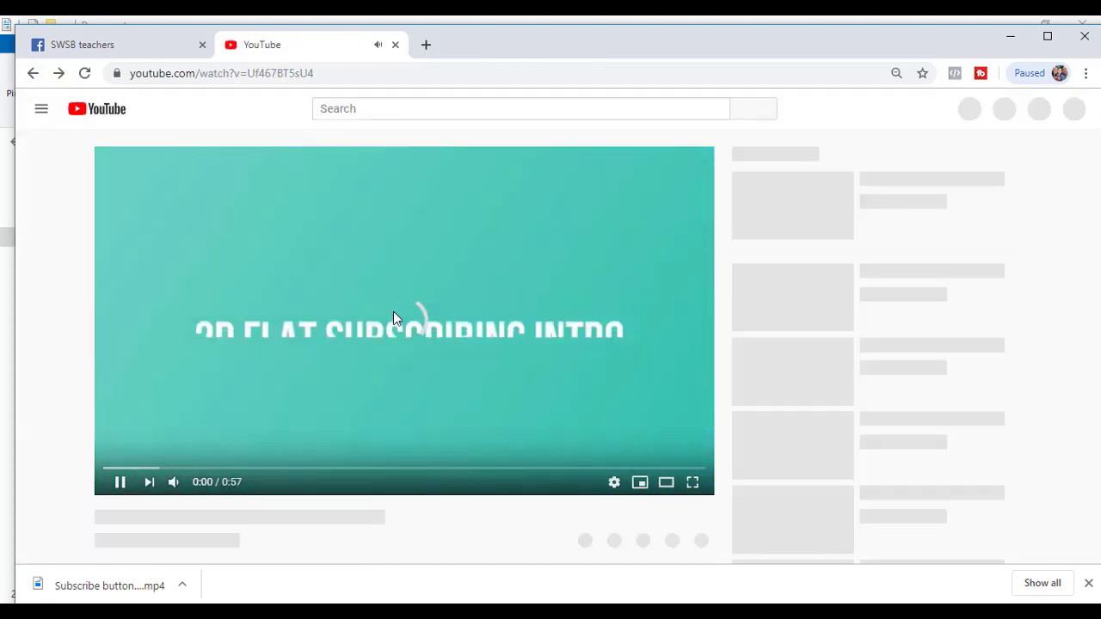
pyautogui.scroll(-1, 393, 315)
pyautogui.scroll(-1, 393, 315)
pyautogui.scroll(1, 393, 284)
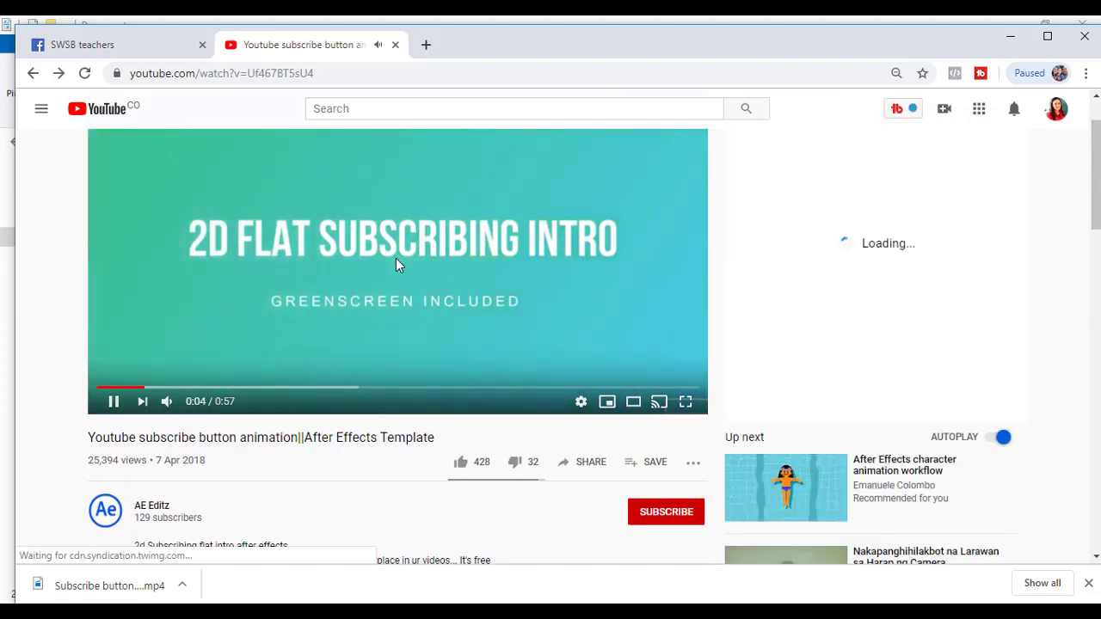
pyautogui.click(396, 258)
# Step: Expand the video's full description and open its Google Drive download link
pyautogui.scroll(-1, 359, 336)
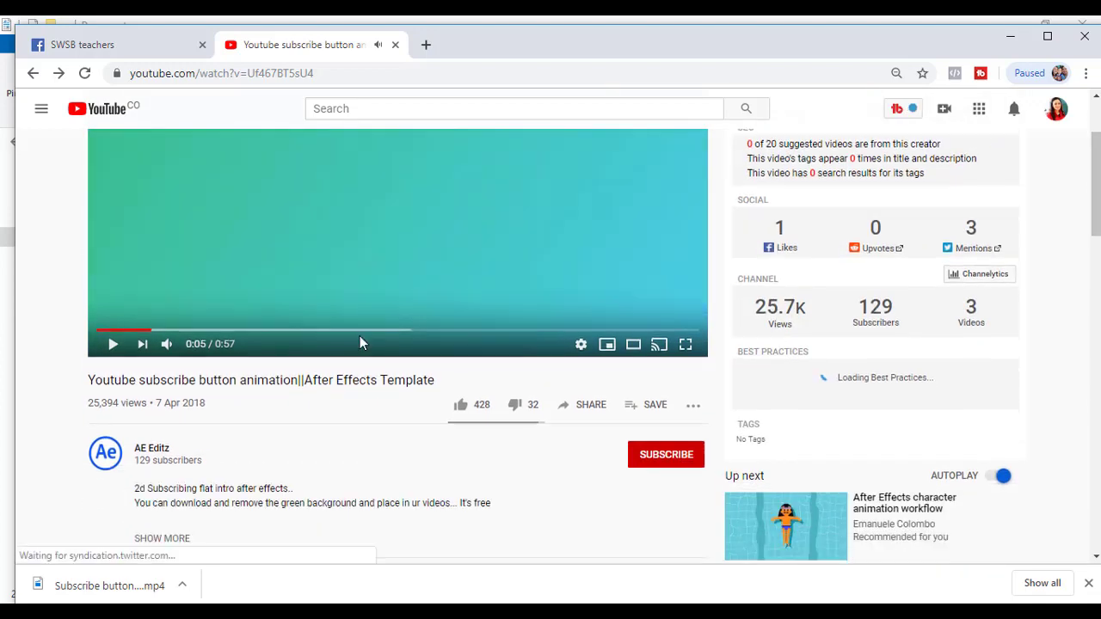
pyautogui.scroll(-1, 359, 343)
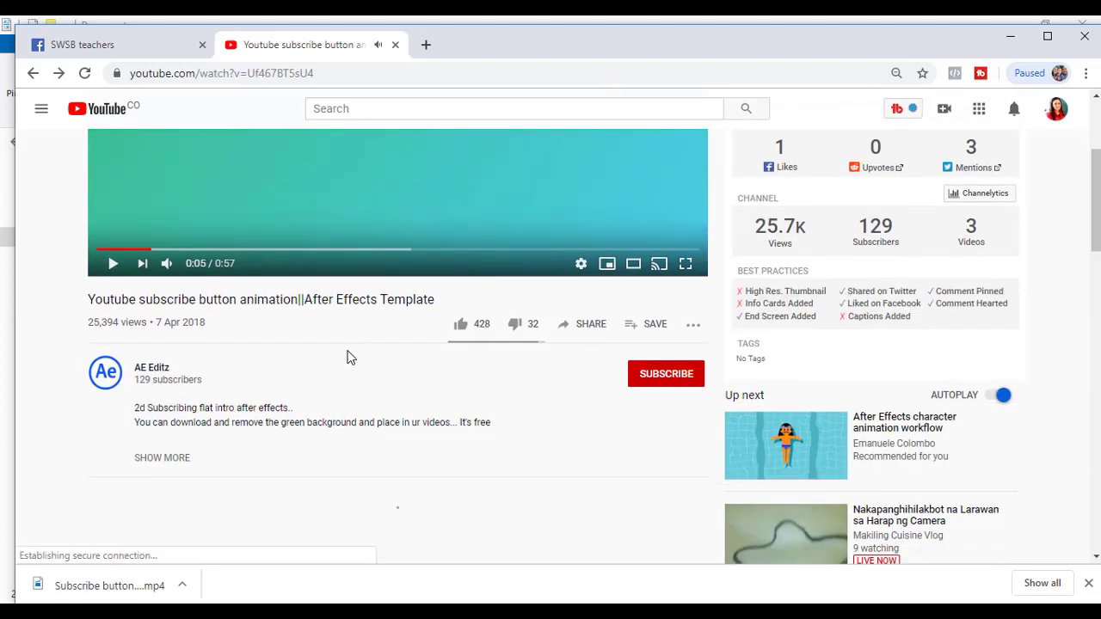
pyautogui.click(172, 461)
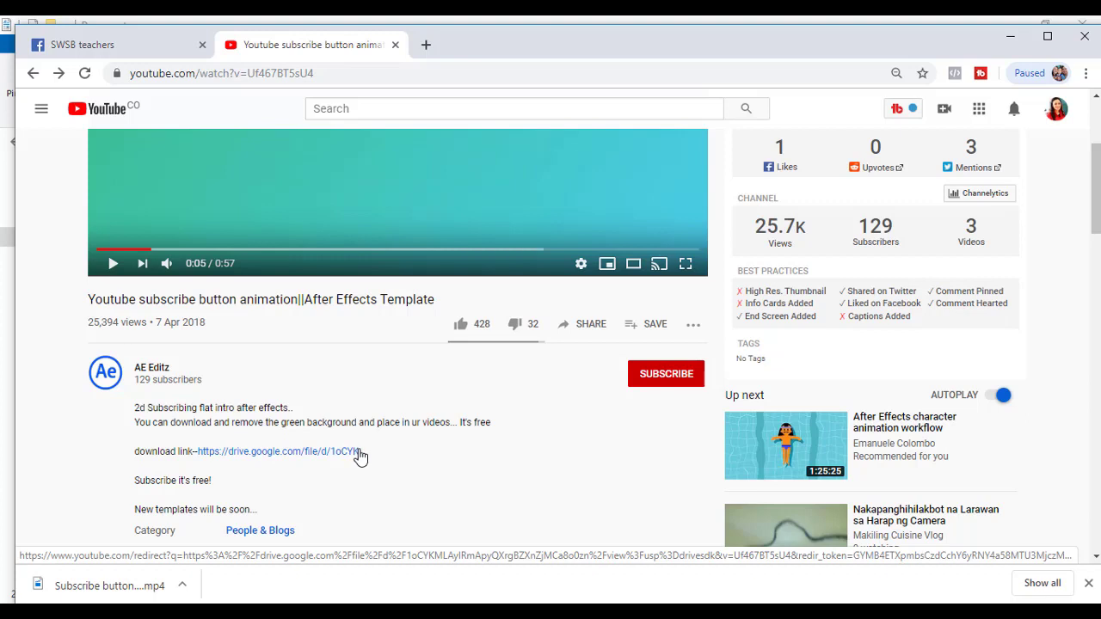
pyautogui.scroll(-1, 355, 456)
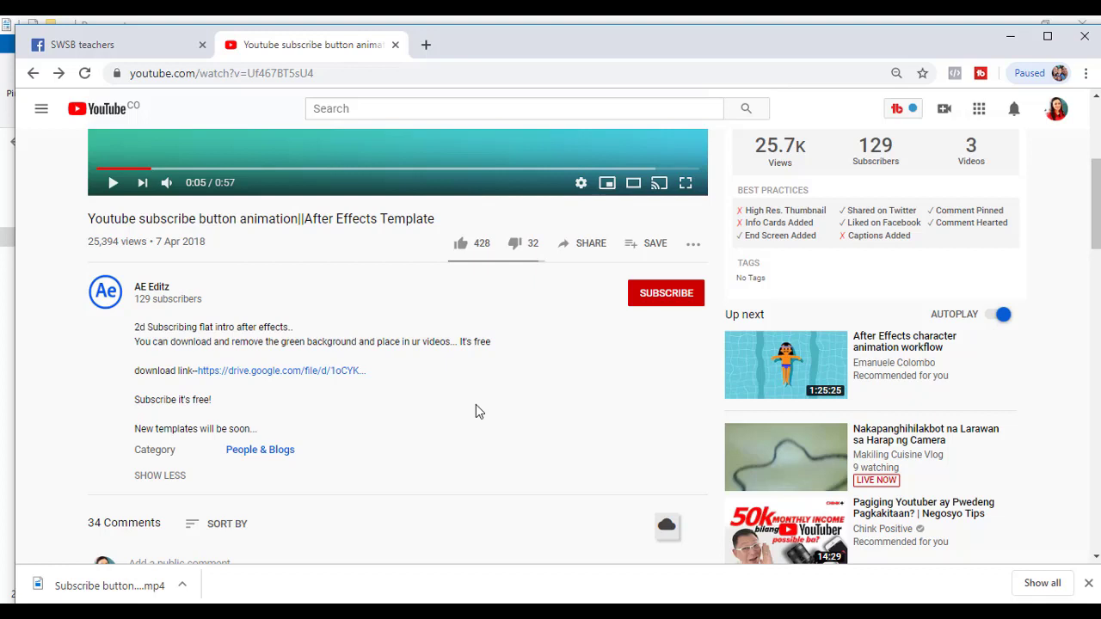
pyautogui.click(271, 374)
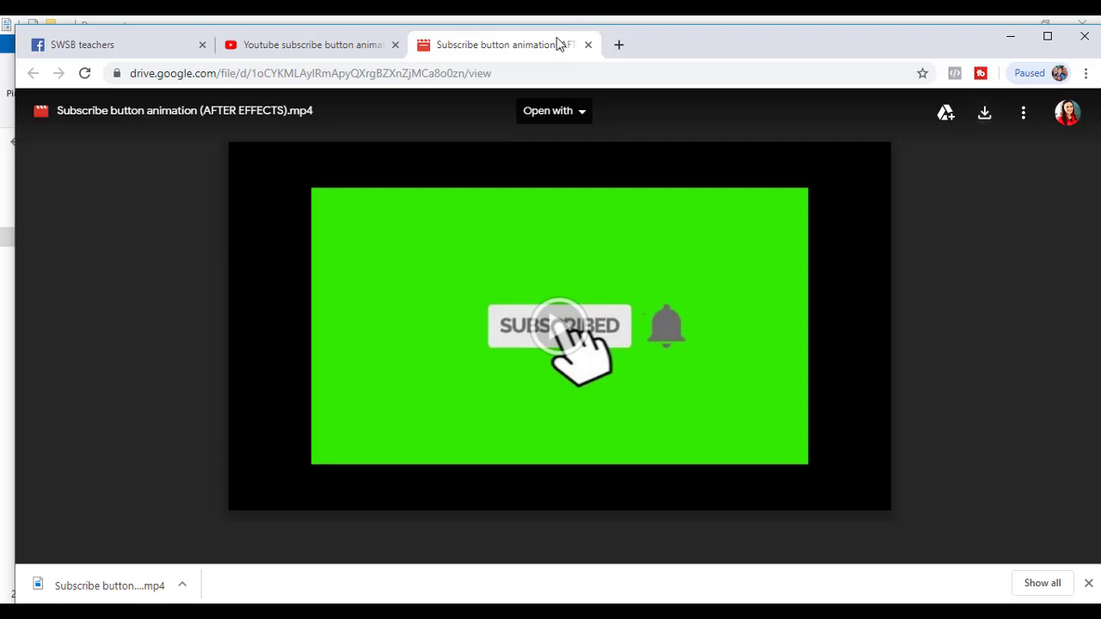
# Step: Switch to Camtasia and import "Subscribe button animation (AFTER EFFECTS).mp4" from the Downloads folder into the Media Bin
pyautogui.moveTo(630, 613)
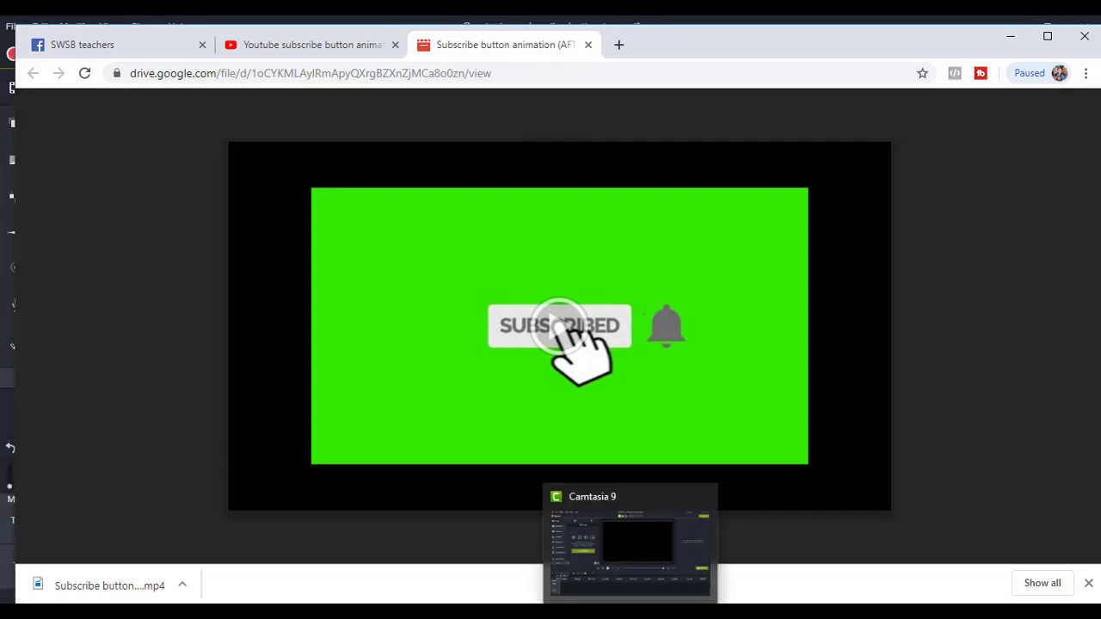
pyautogui.click(630, 542)
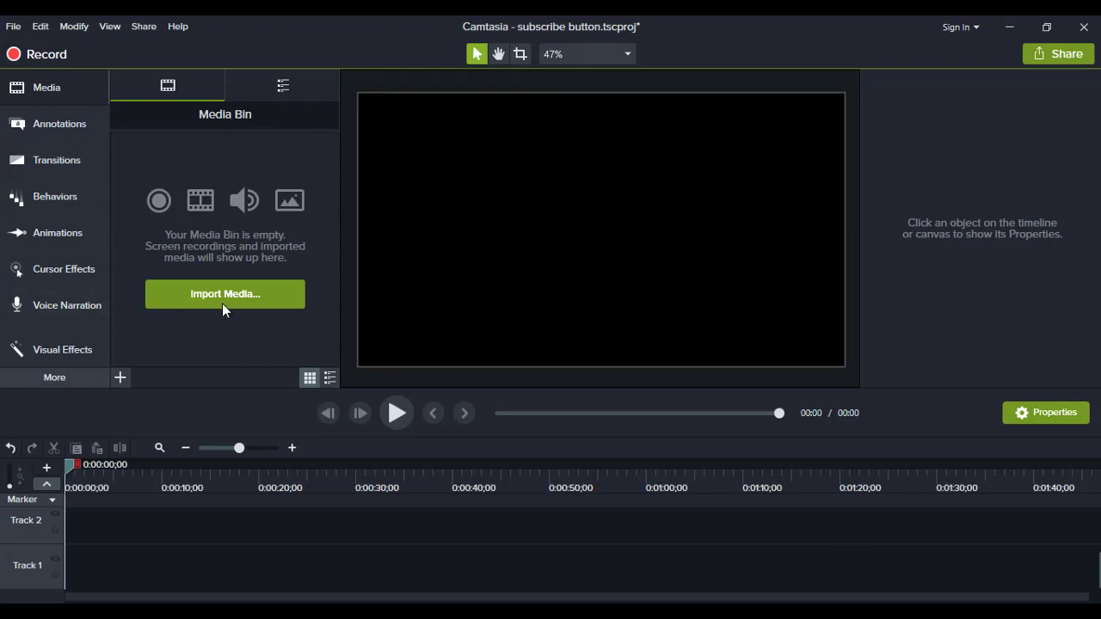
pyautogui.click(119, 380)
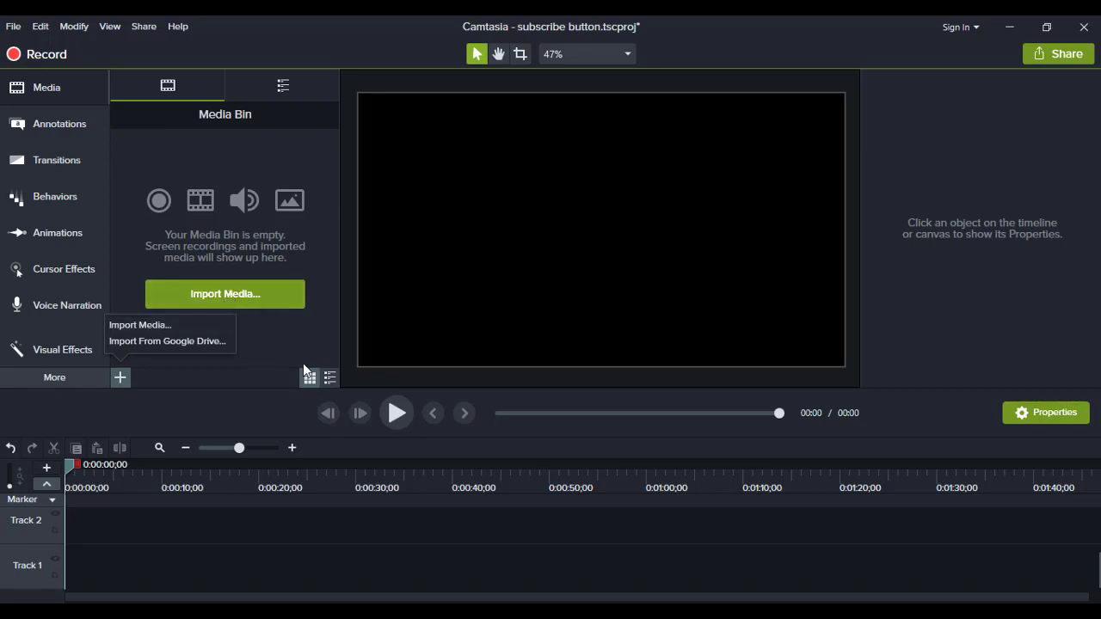
pyautogui.click(229, 300)
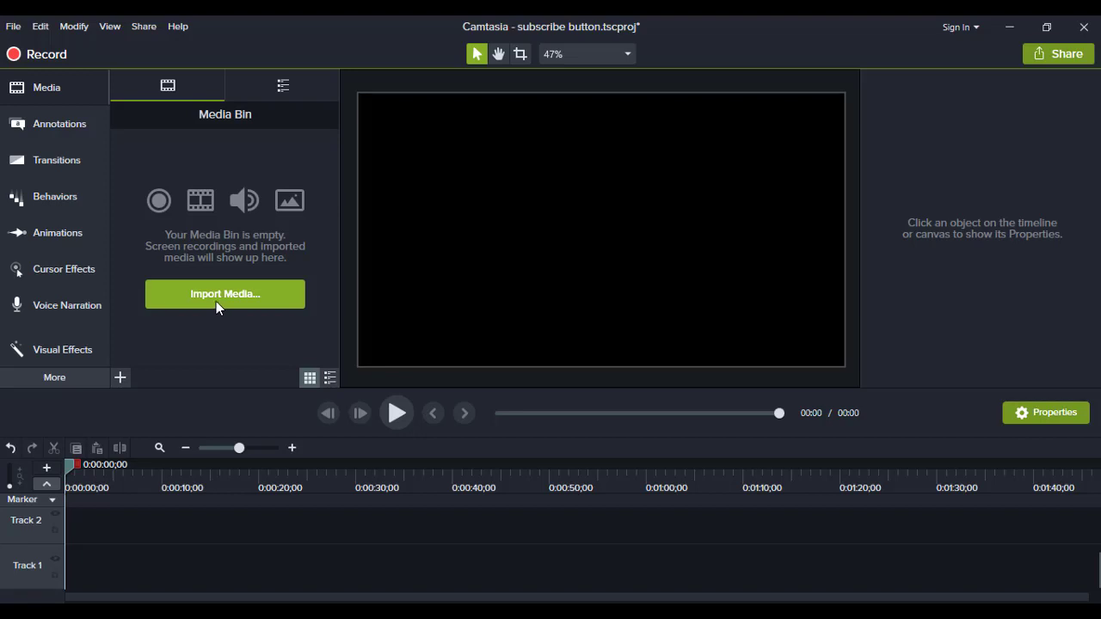
pyautogui.click(216, 301)
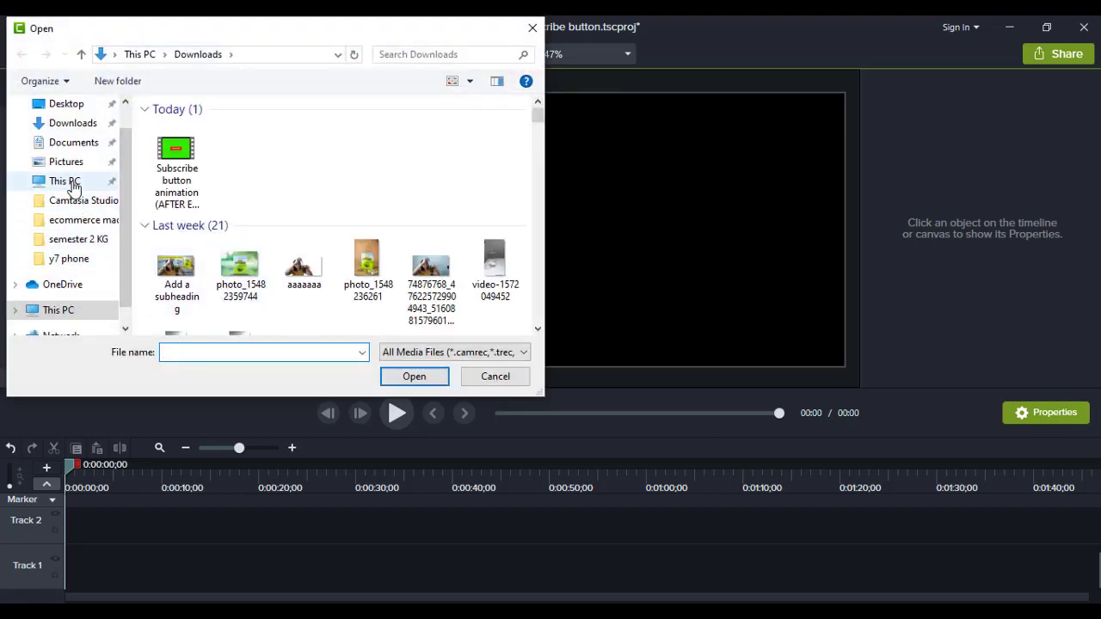
pyautogui.click(76, 126)
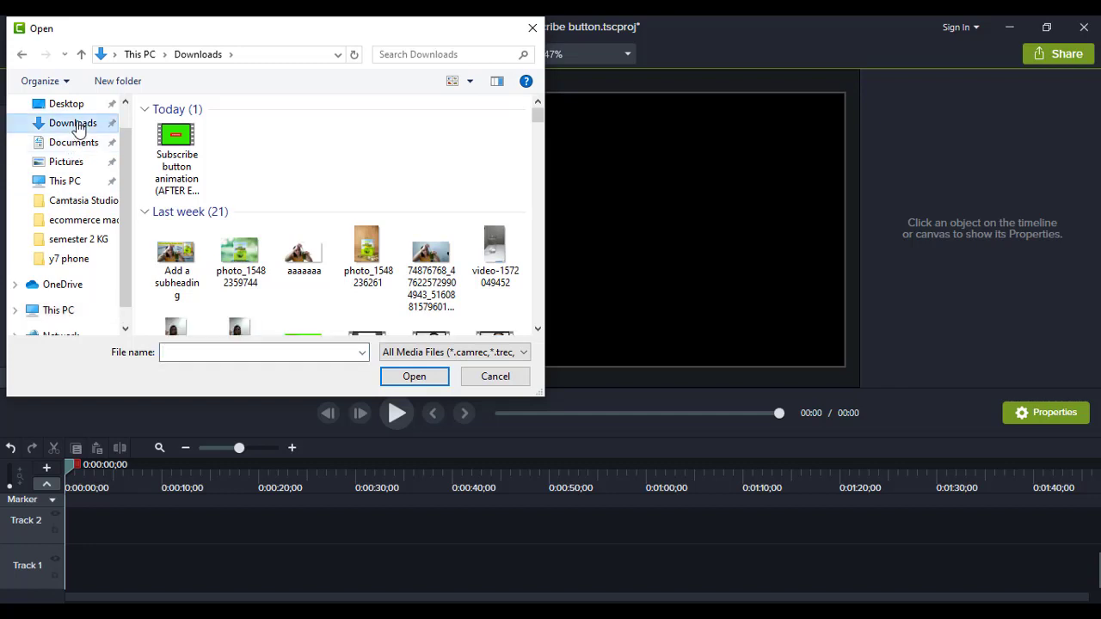
pyautogui.click(182, 163)
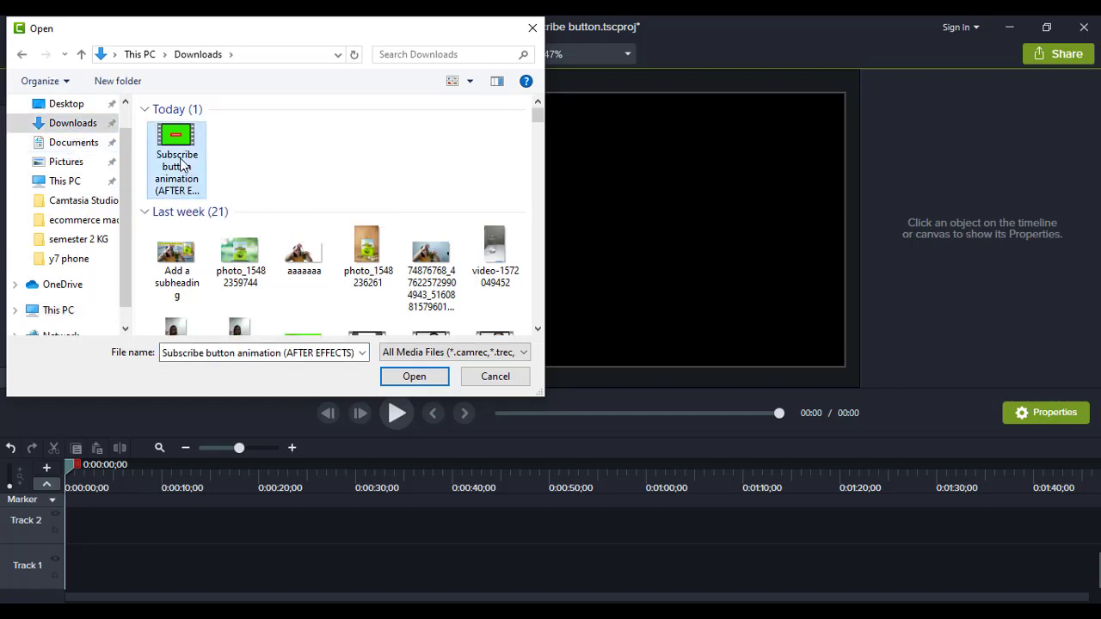
pyautogui.click(408, 375)
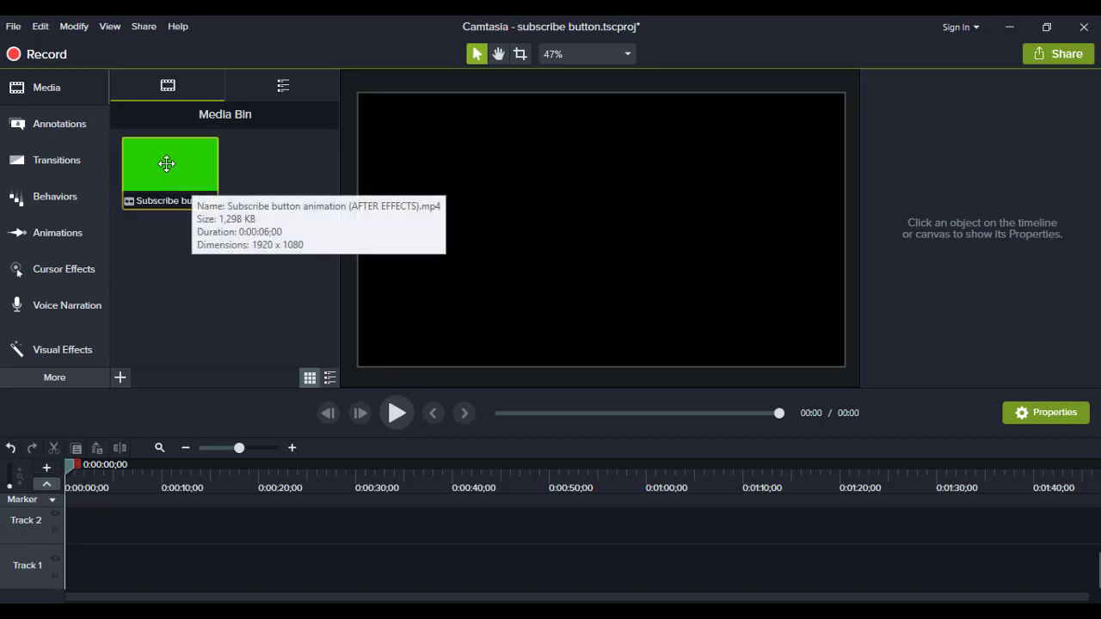
# Step: Place the subscribe button clip on Track 1, starting at 0:00:00;00
pyautogui.moveTo(153, 322); pyautogui.dragTo(95, 564)
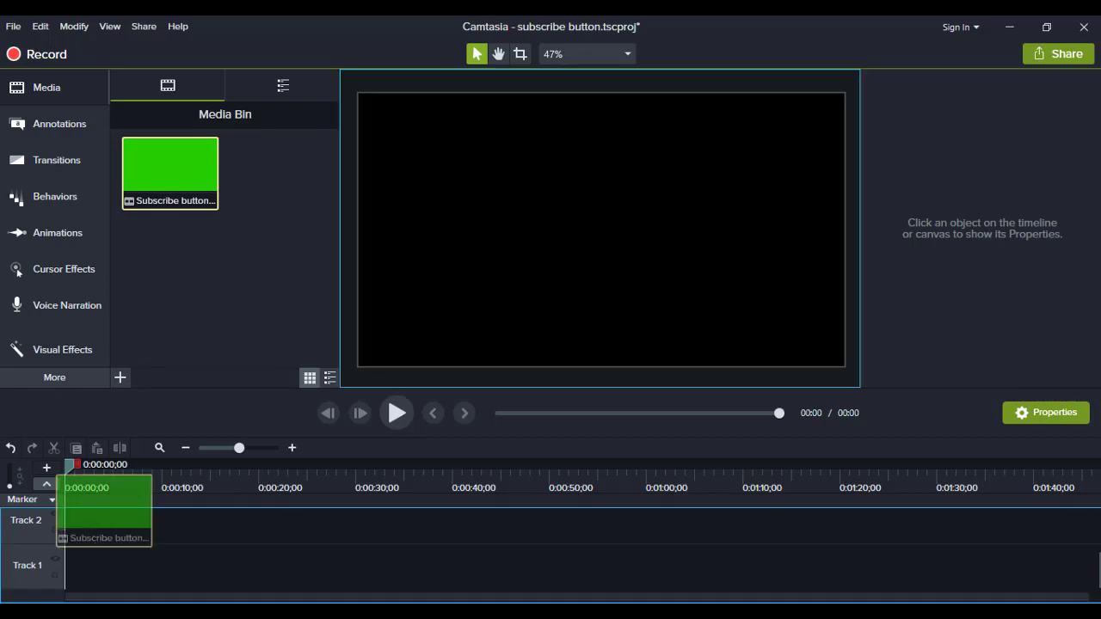
pyautogui.moveTo(95, 564); pyautogui.dragTo(121, 565)
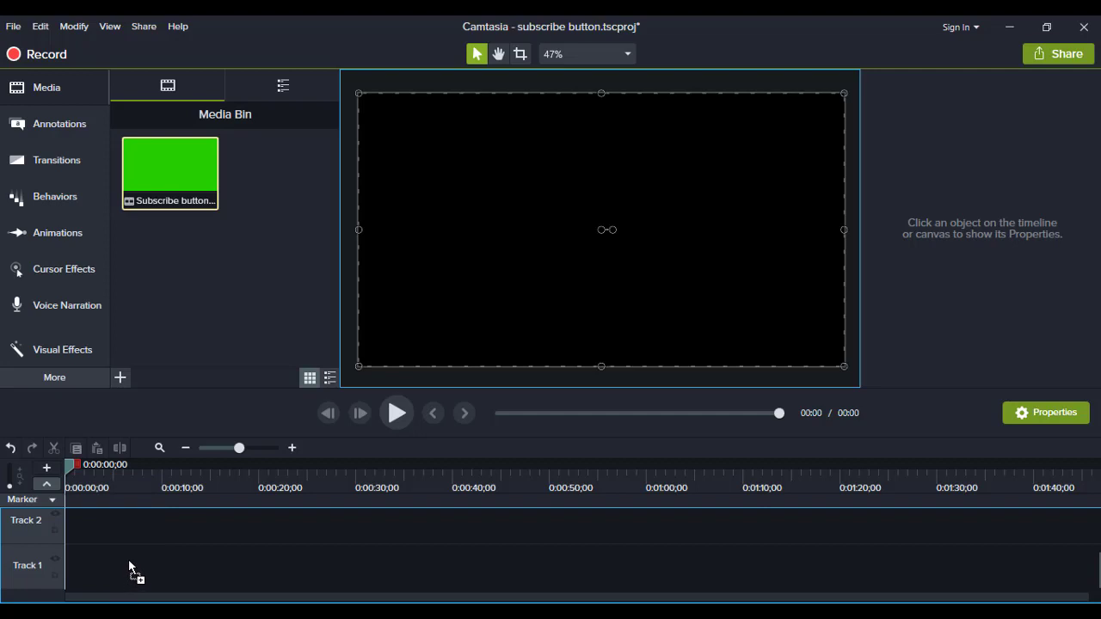
pyautogui.moveTo(205, 557); pyautogui.dragTo(216, 557)
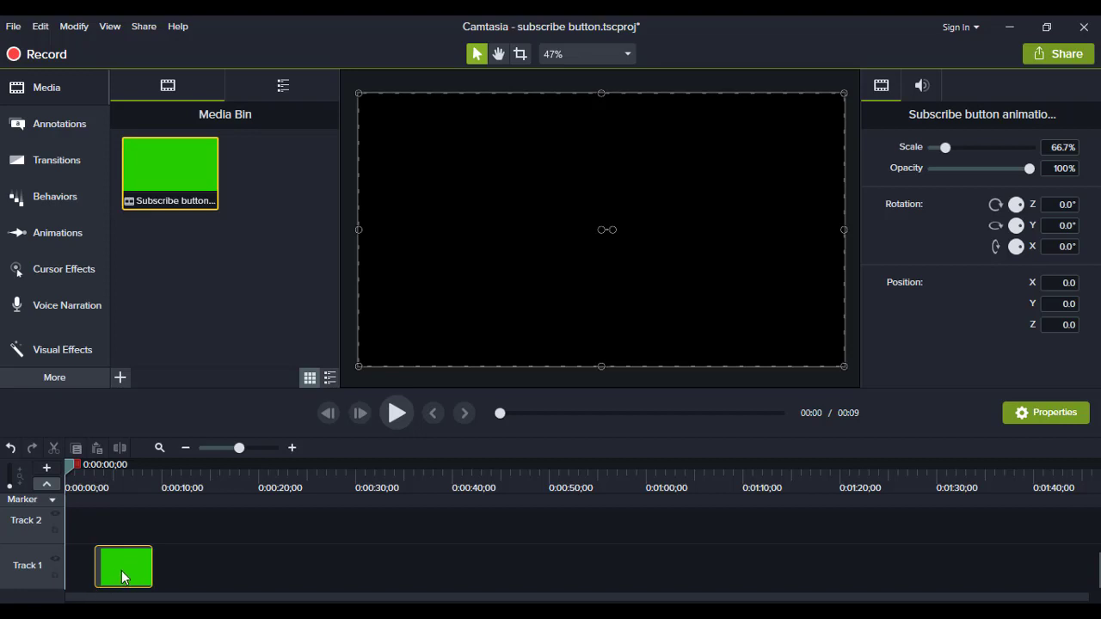
pyautogui.moveTo(121, 569); pyautogui.dragTo(38, 563)
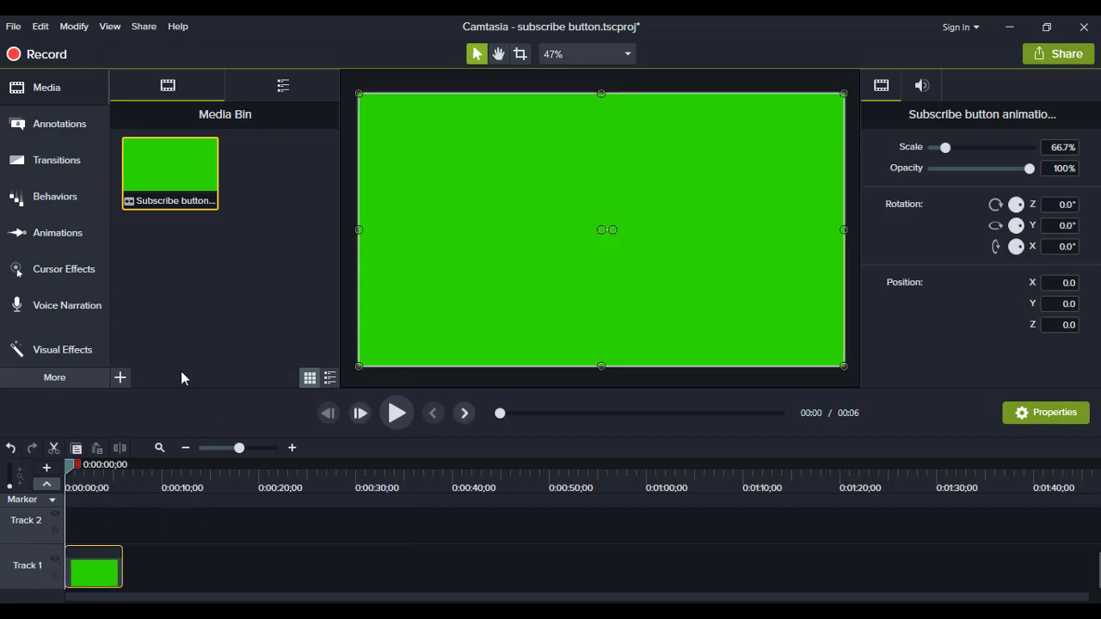
# Step: Preview the green-screen clip and pause it where the red SUBSCRIBE button is showing
pyautogui.click(396, 415)
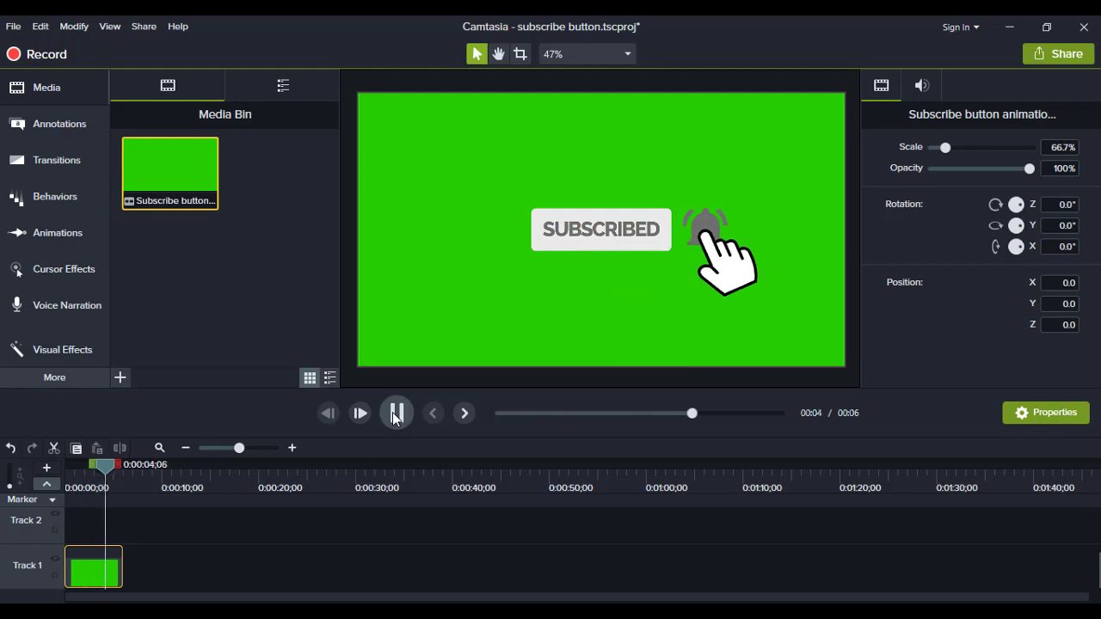
pyautogui.click(396, 415)
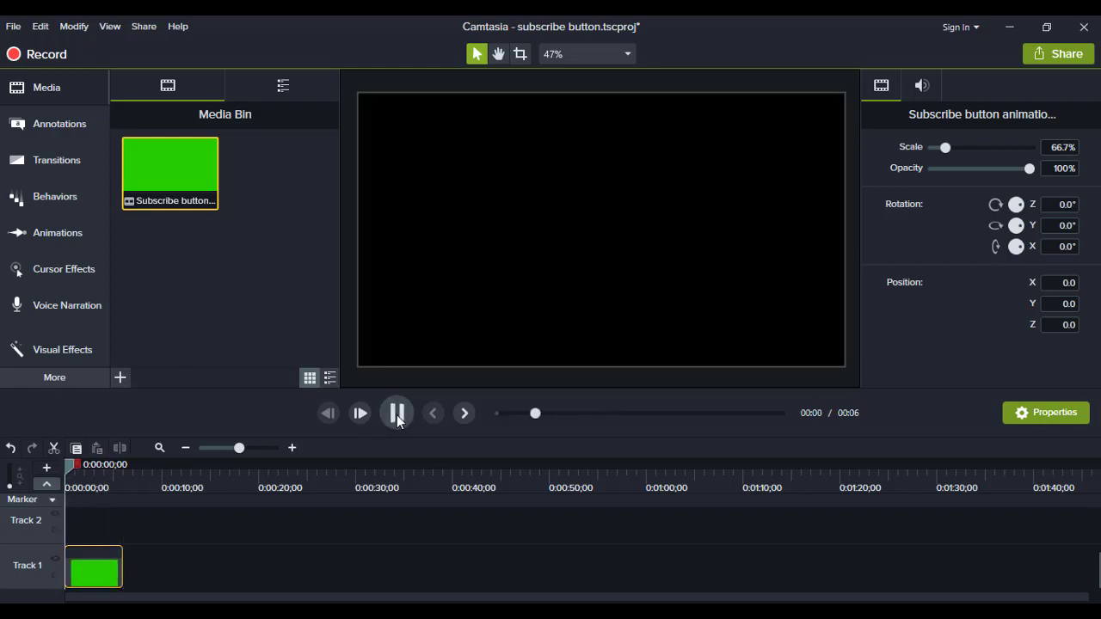
pyautogui.click(397, 414)
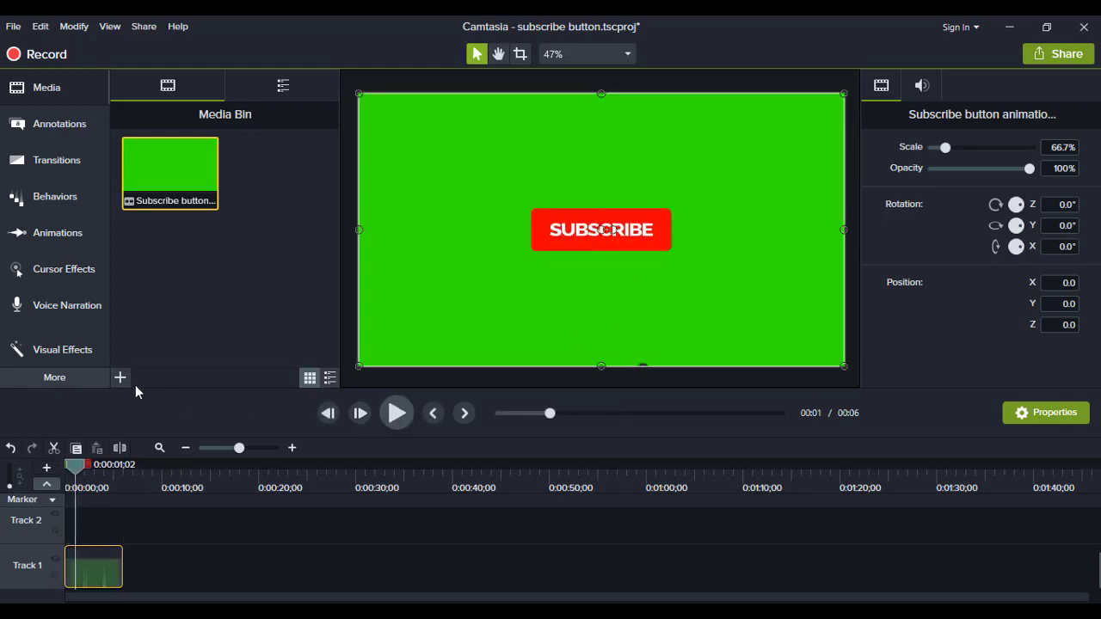
# Step: Apply the Remove a Color visual effect to the subscribe button clip on Track 1
pyautogui.click(59, 378)
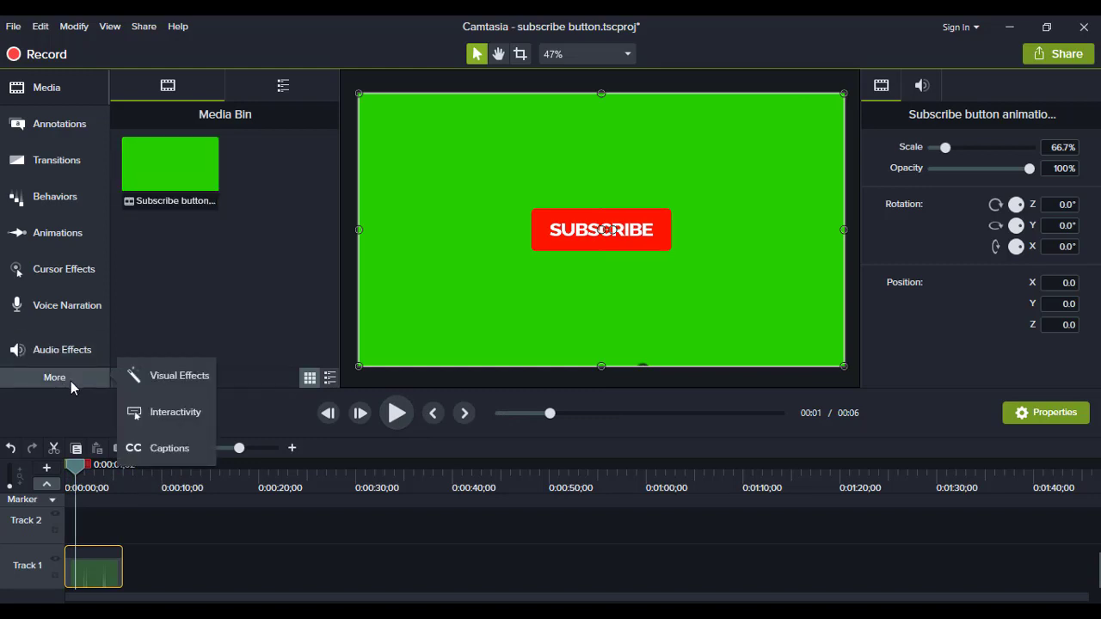
pyautogui.click(179, 382)
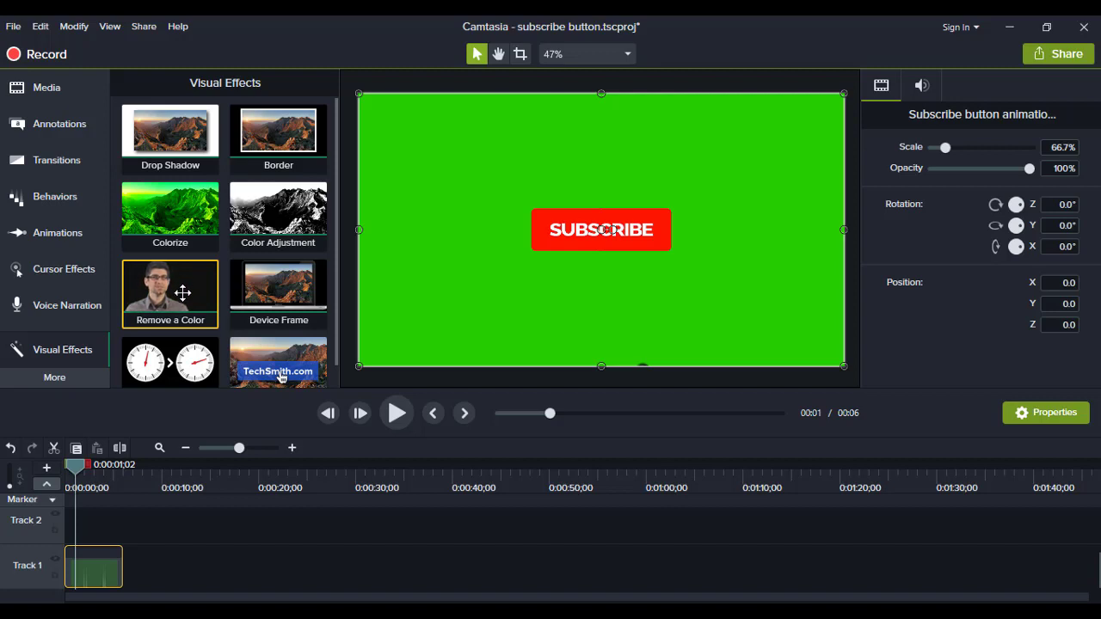
pyautogui.moveTo(181, 289); pyautogui.dragTo(92, 569)
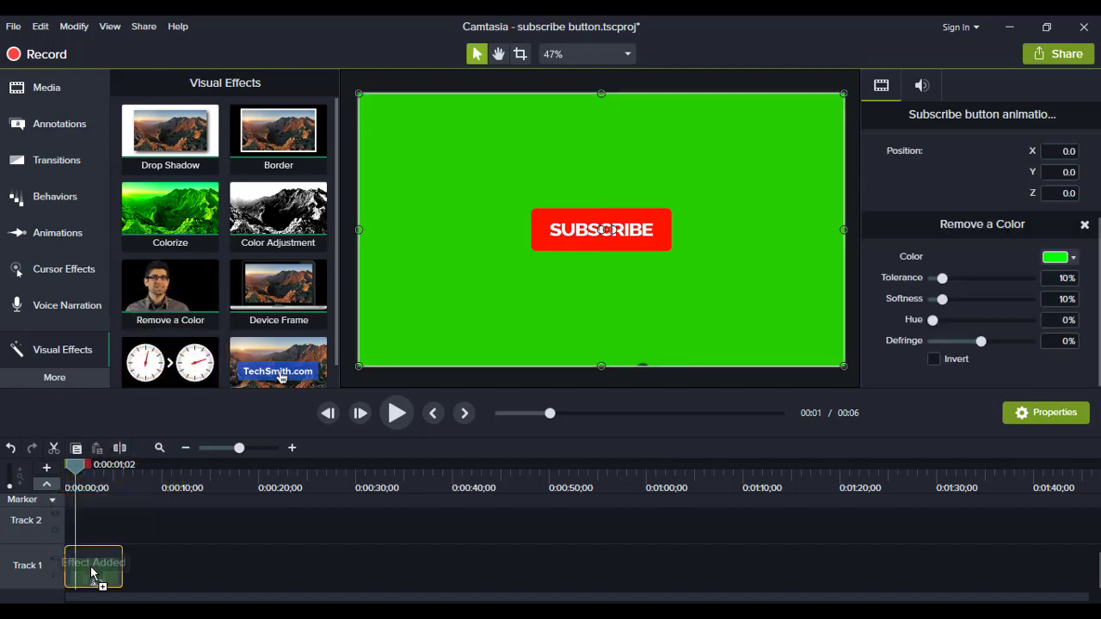
# Step: Set the Remove a Color tolerance to 28% to key out the green background, and play the clip to check it
pyautogui.click(397, 415)
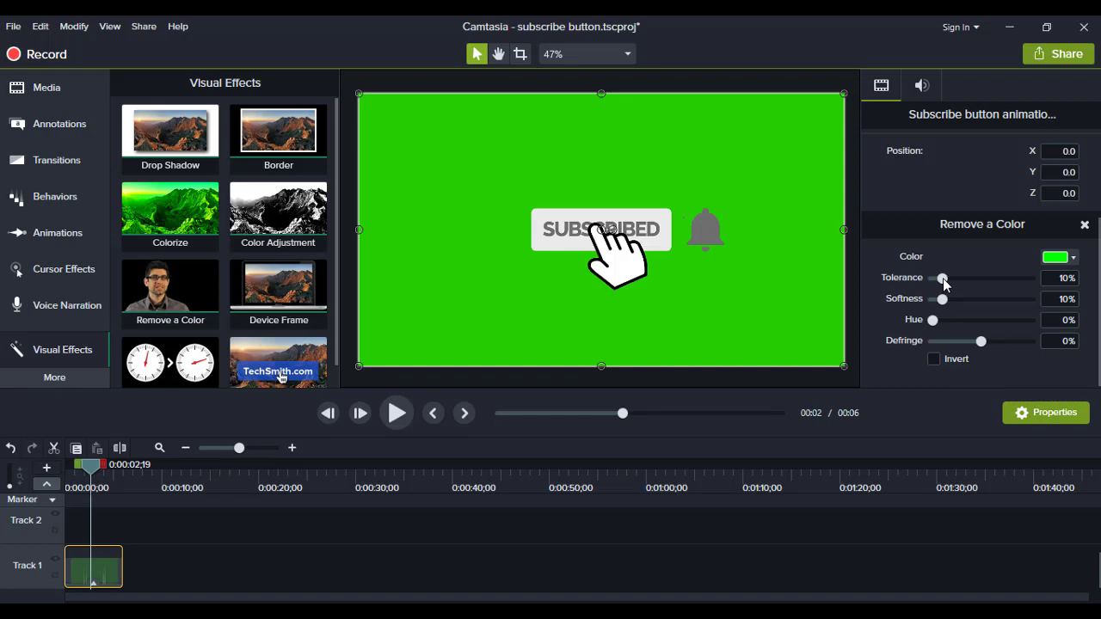
pyautogui.moveTo(943, 278); pyautogui.dragTo(961, 284)
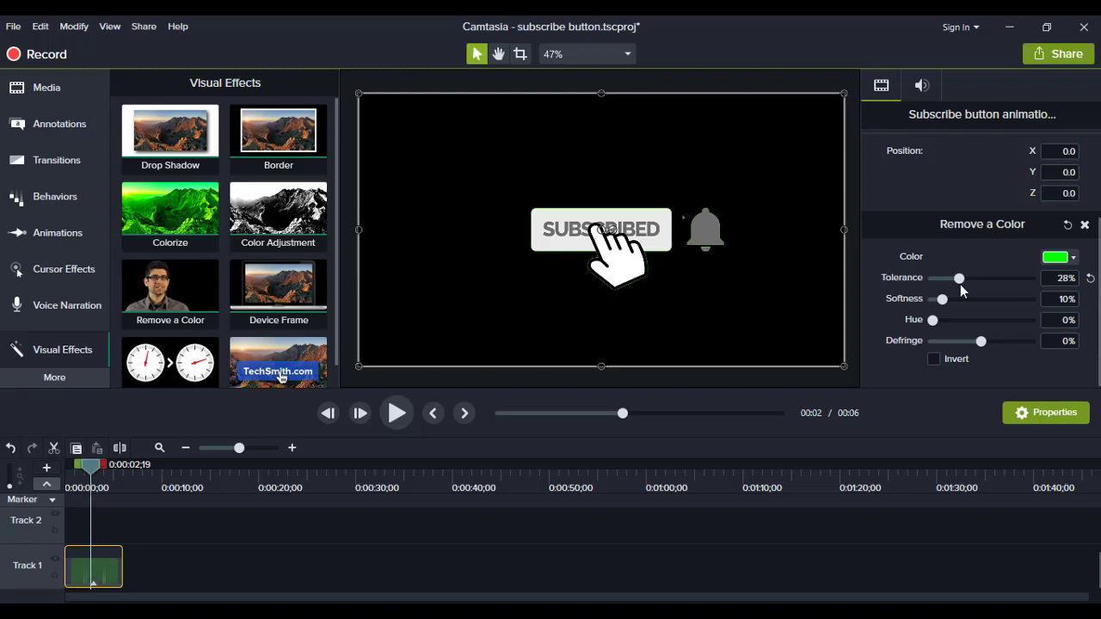
pyautogui.click(396, 417)
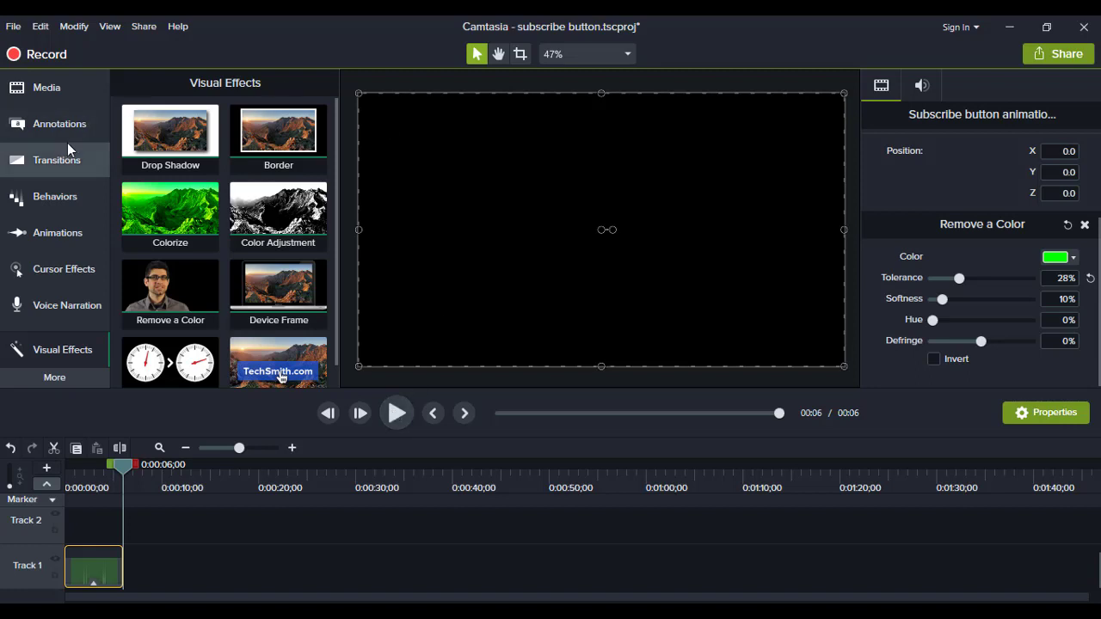
# Step: Import the DSC_0006 video from the Downloads folder into the Media Bin
pyautogui.click(53, 92)
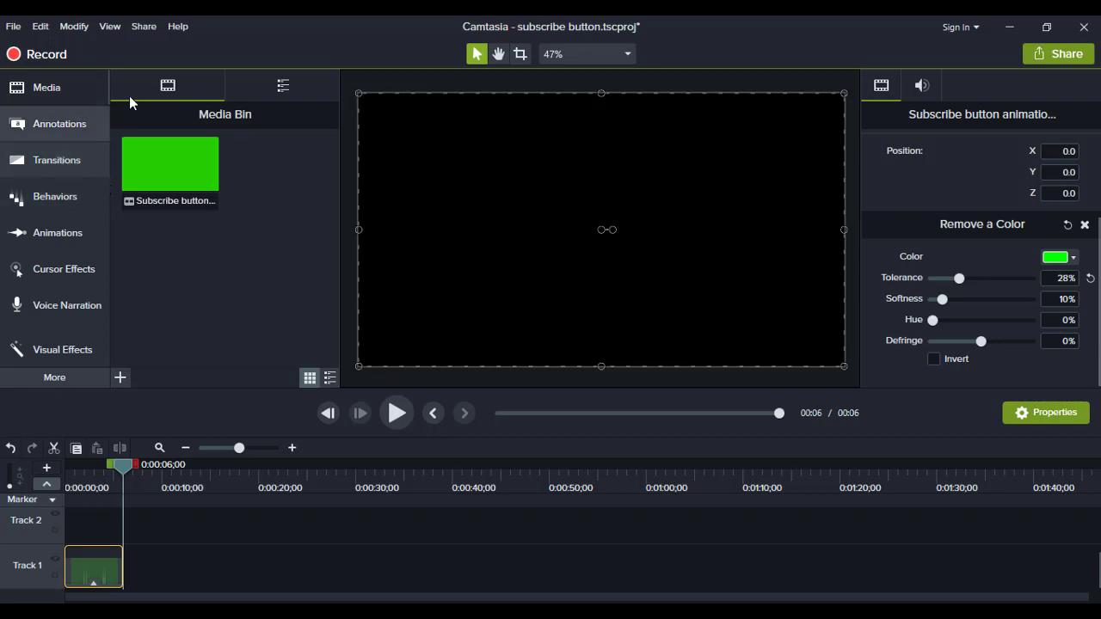
pyautogui.click(120, 378)
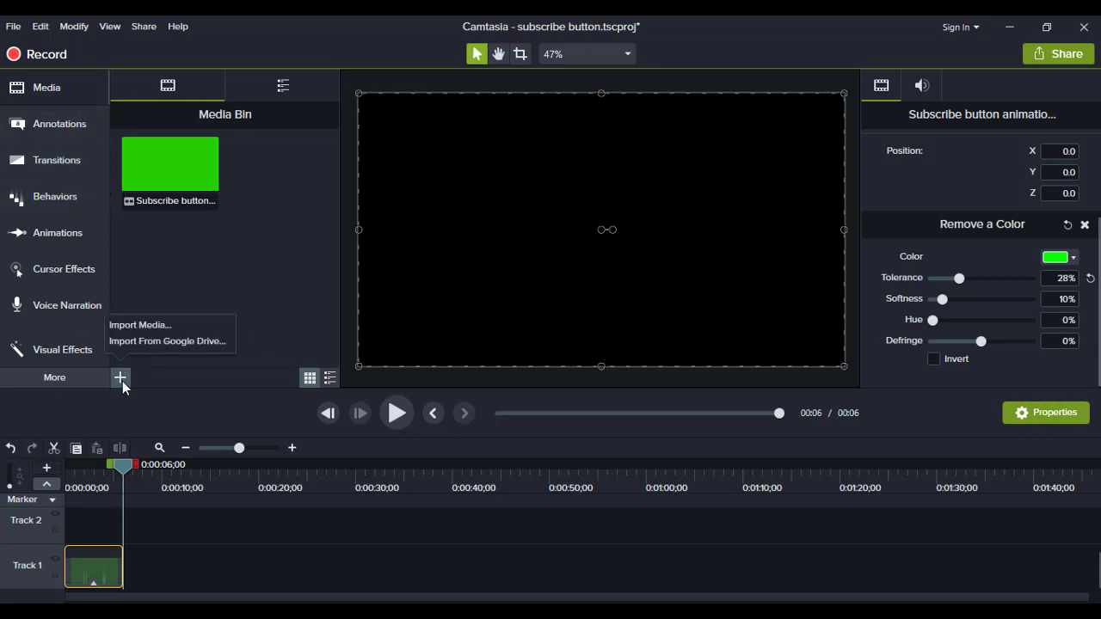
pyautogui.click(159, 323)
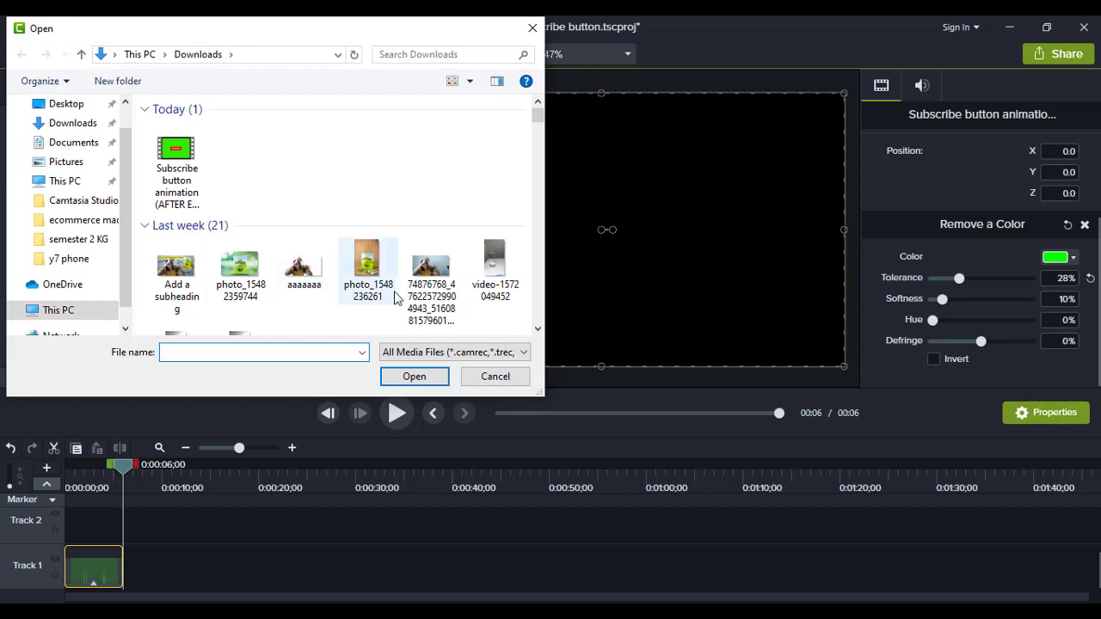
pyautogui.scroll(-1, 444, 272)
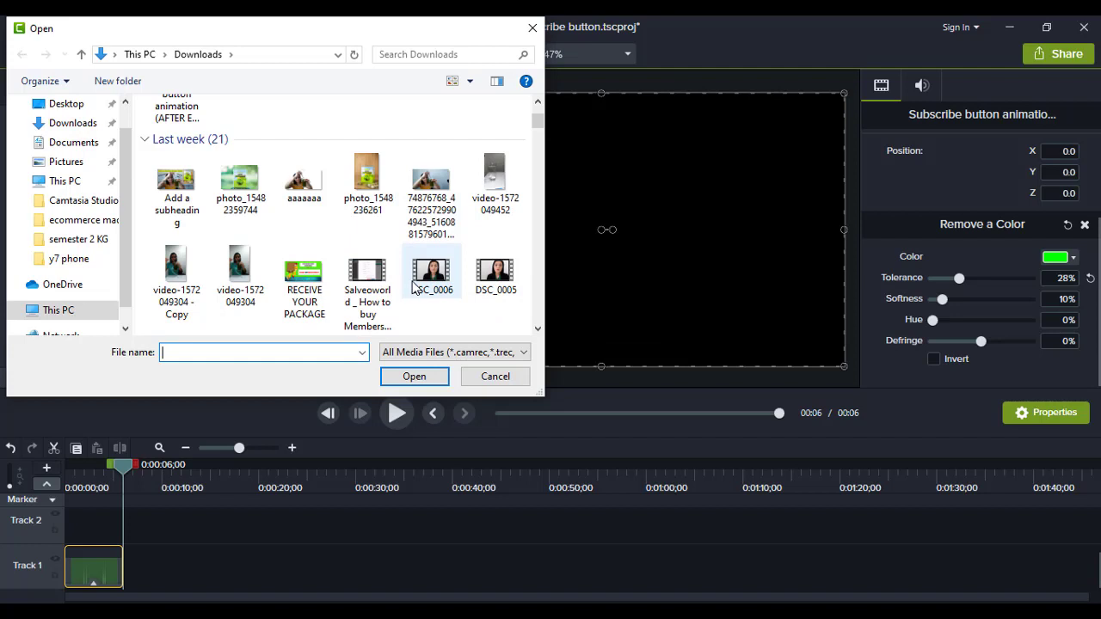
pyautogui.click(413, 287)
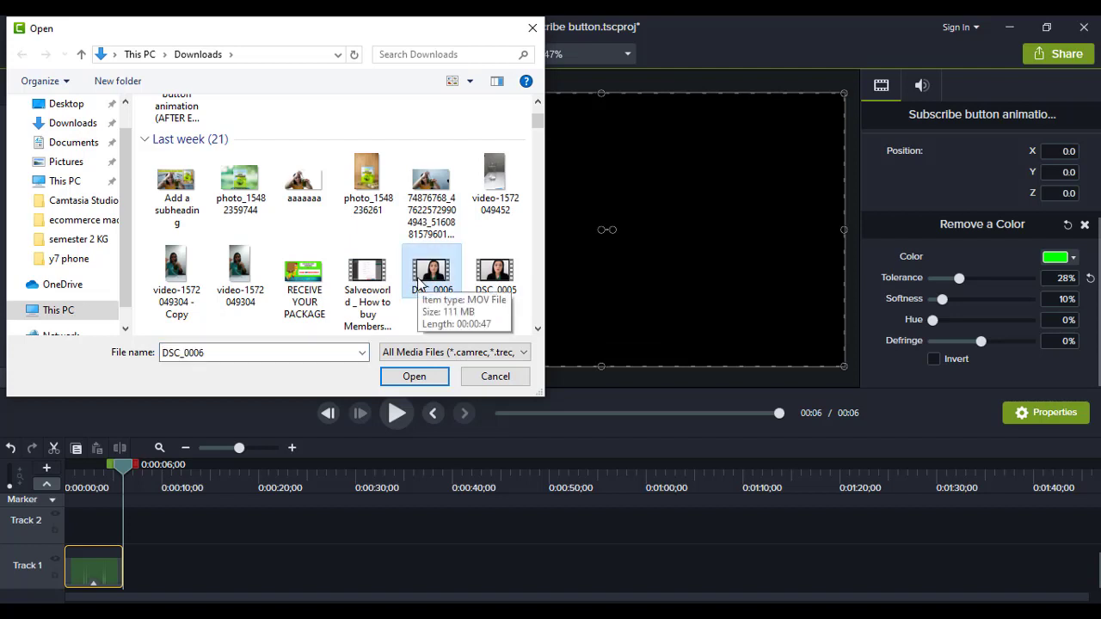
pyautogui.click(414, 377)
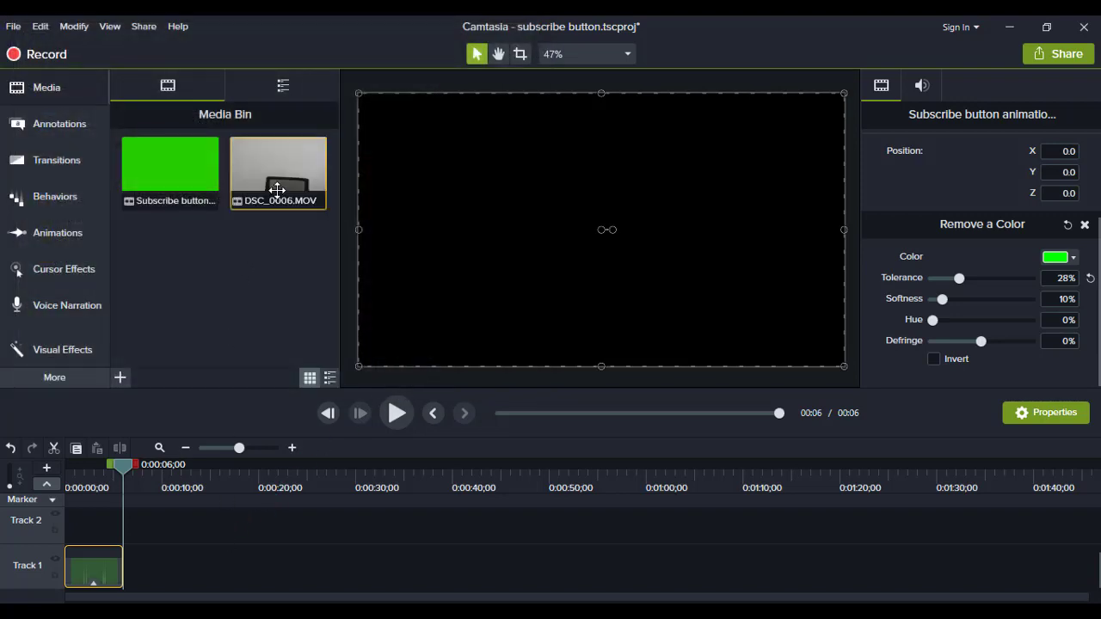
# Step: Place DSC_0006 on Track 1 and the subscribe button clip above it on Track 2, both starting at 0:00:00;00
pyautogui.moveTo(283, 179); pyautogui.dragTo(221, 555)
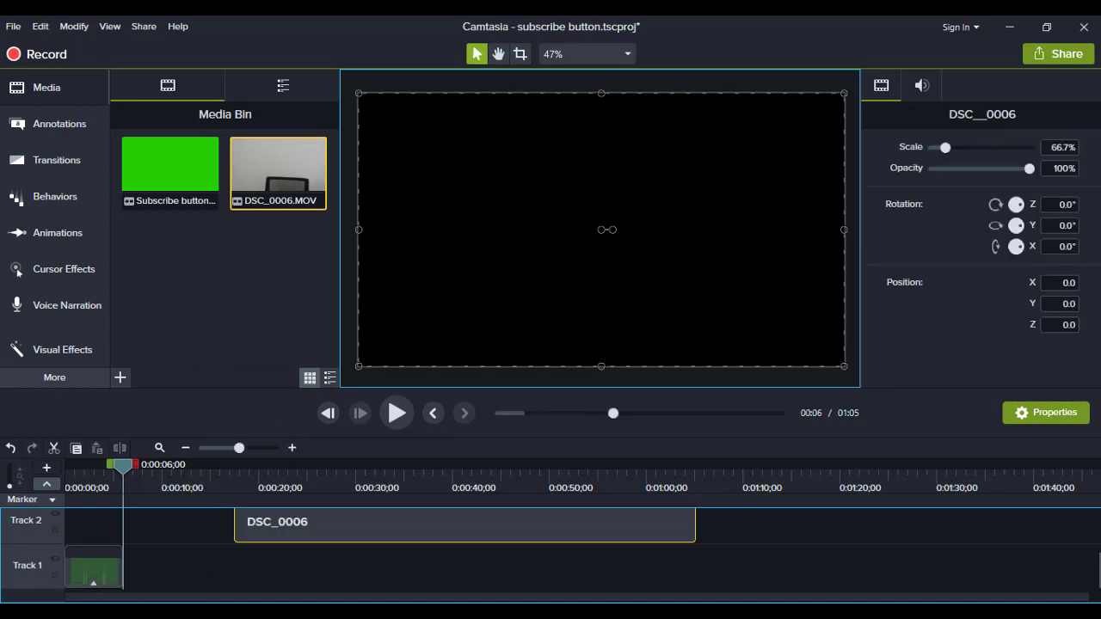
pyautogui.press('Delete')
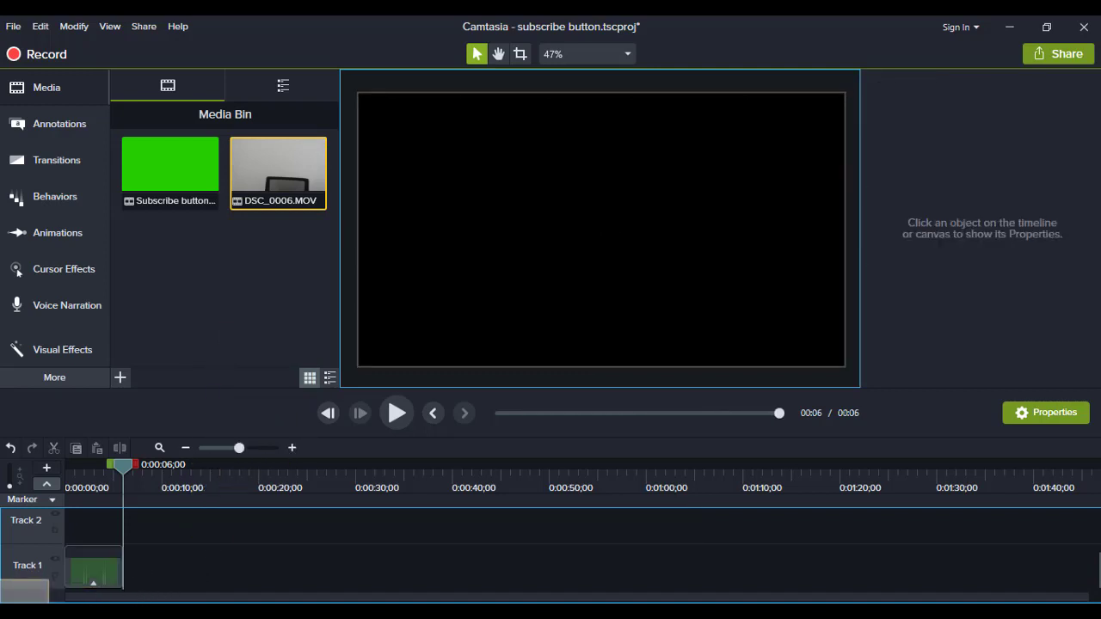
pyautogui.moveTo(278, 176); pyautogui.dragTo(206, 527)
pyautogui.moveTo(135, 585); pyautogui.dragTo(79, 591)
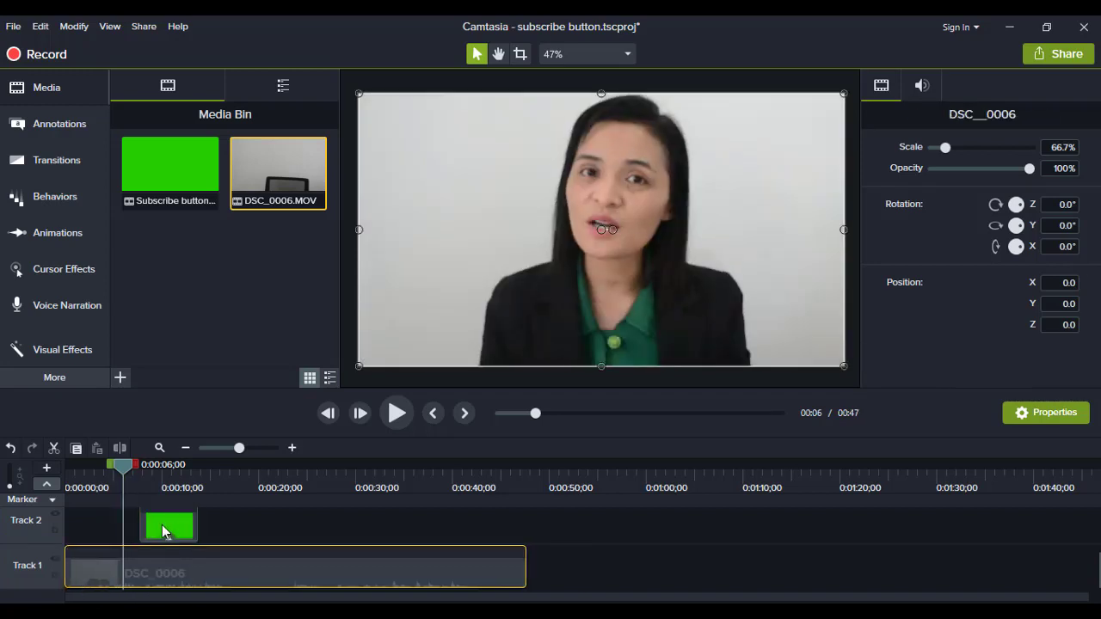
pyautogui.moveTo(163, 525); pyautogui.dragTo(69, 533)
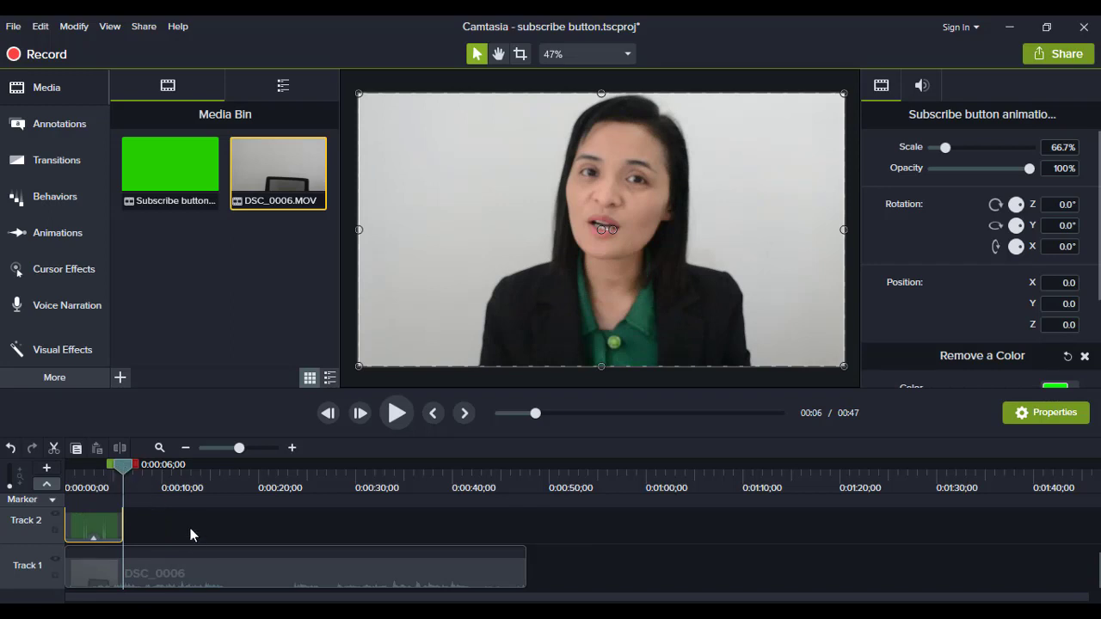
# Step: Edit the audio of the DSC_0006 clip on Track 1, lowering its volume all the way to silence
pyautogui.click(206, 580)
pyautogui.rightClick(210, 581)
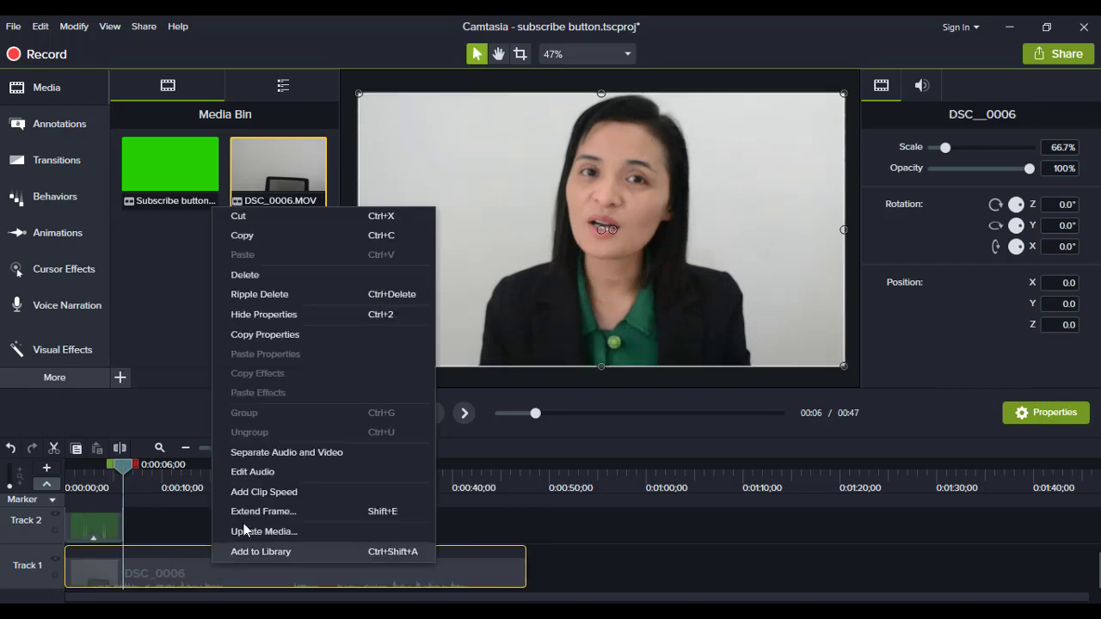
pyautogui.click(258, 486)
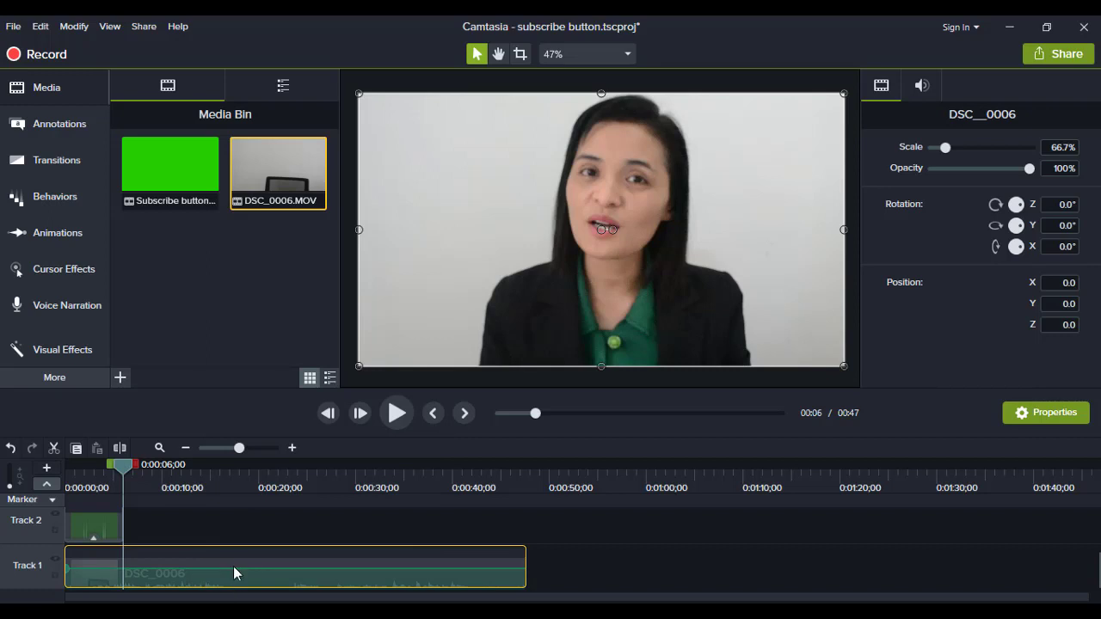
pyautogui.moveTo(233, 570); pyautogui.dragTo(226, 600)
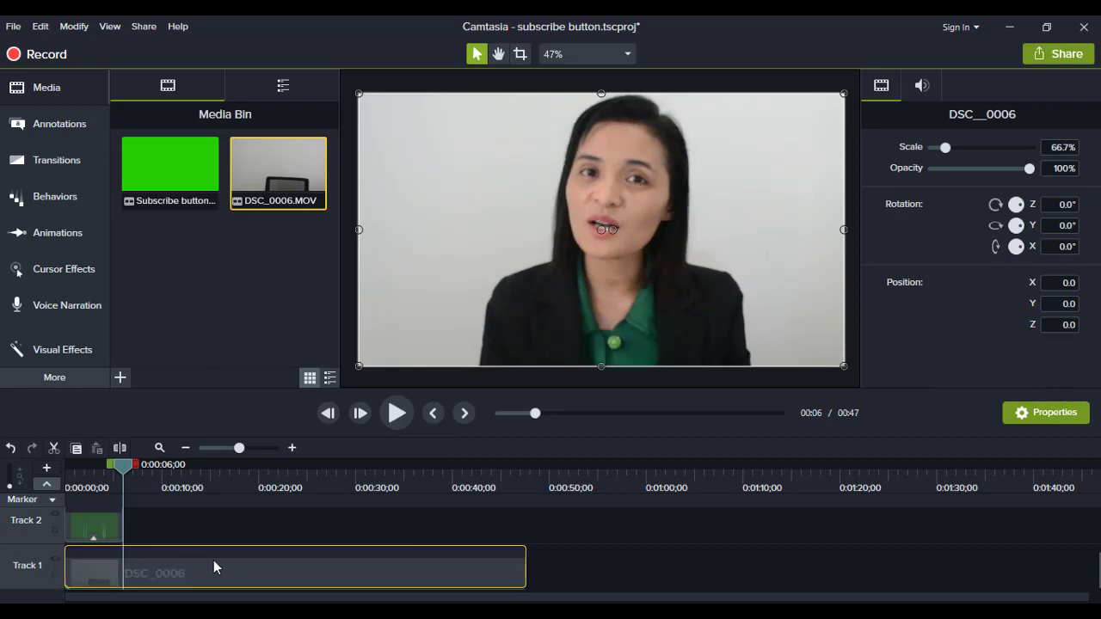
# Step: Play from the start, pause at about 0:00:04;04, and move the button animation toward the frame's lower left, about X -344.7, Y -234.0
pyautogui.moveTo(127, 469); pyautogui.dragTo(47, 486)
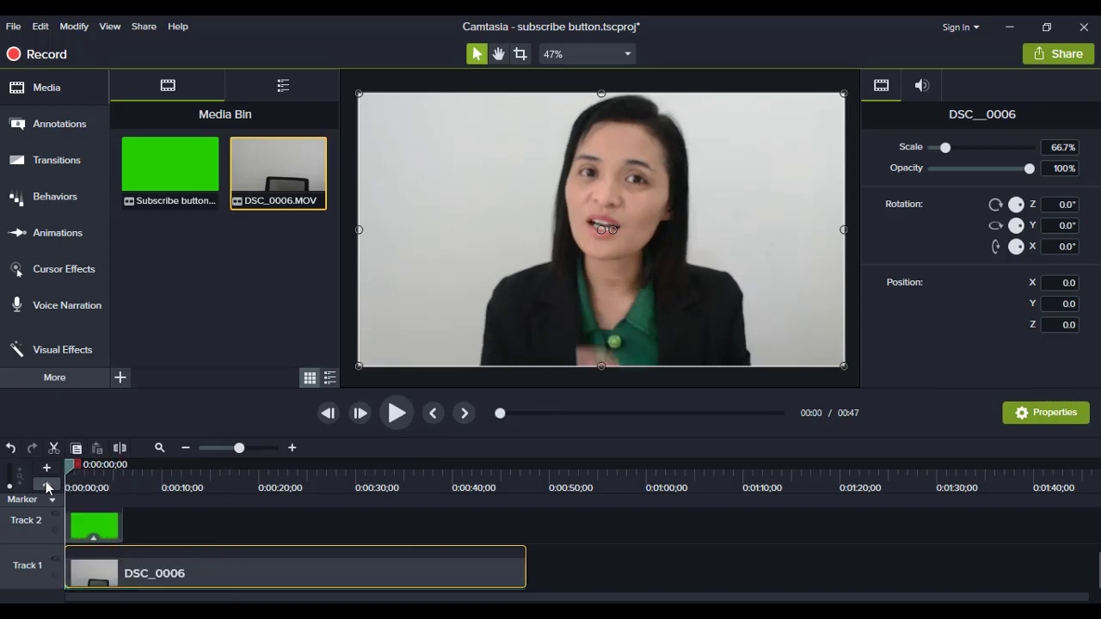
pyautogui.click(397, 415)
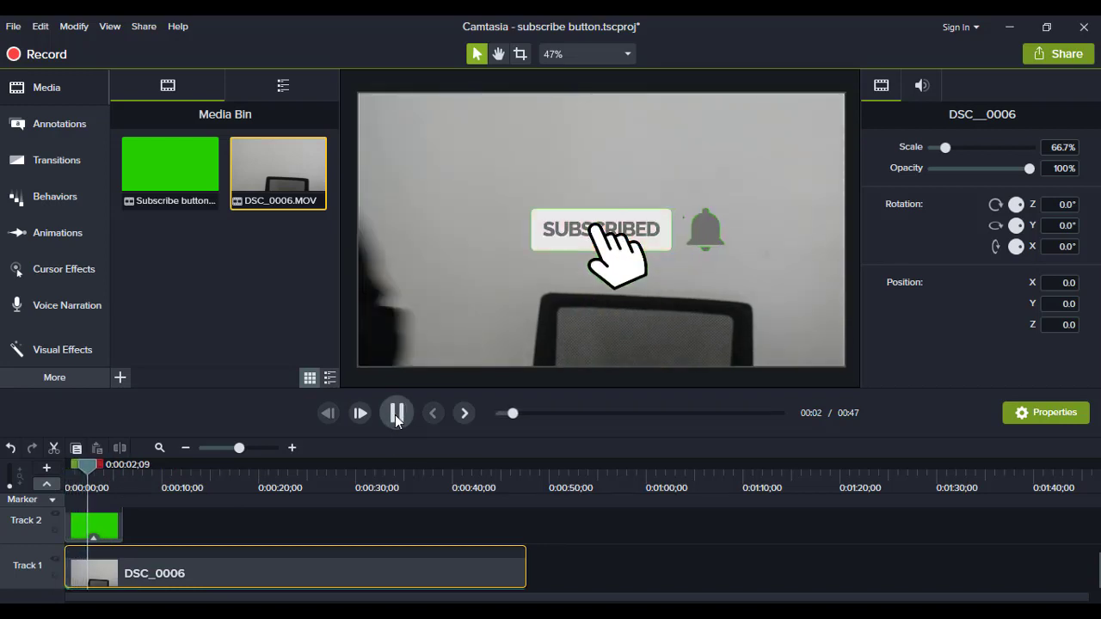
pyautogui.click(396, 415)
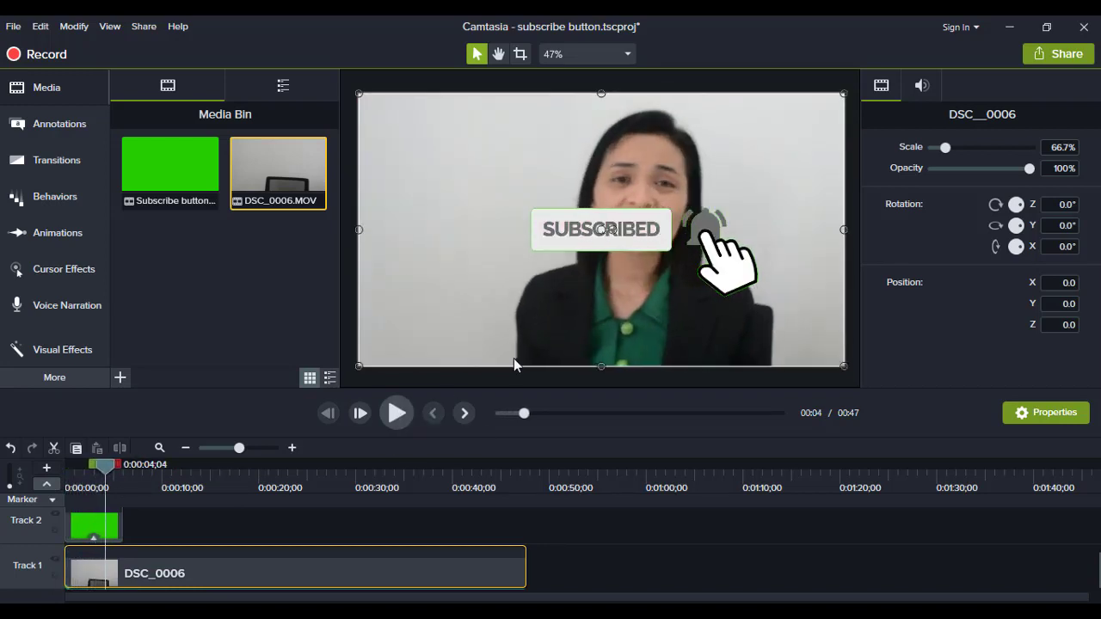
pyautogui.moveTo(623, 229); pyautogui.dragTo(495, 318)
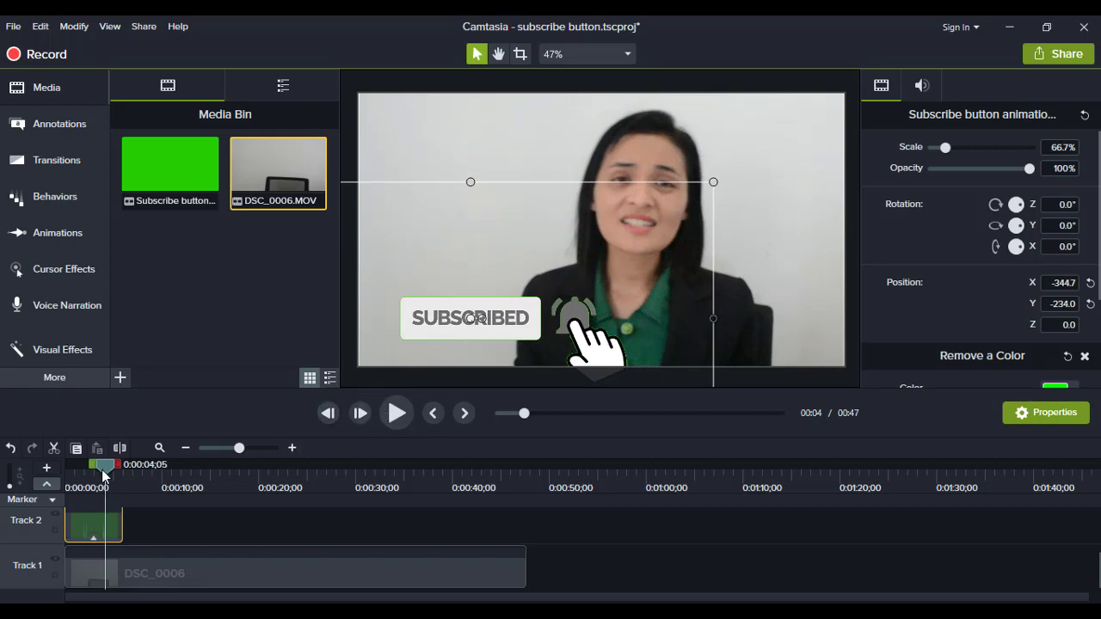
# Step: Play the composited video from the beginning to check the repositioned subscribe button, and pause once the animation has ended
pyautogui.moveTo(103, 473); pyautogui.dragTo(51, 469)
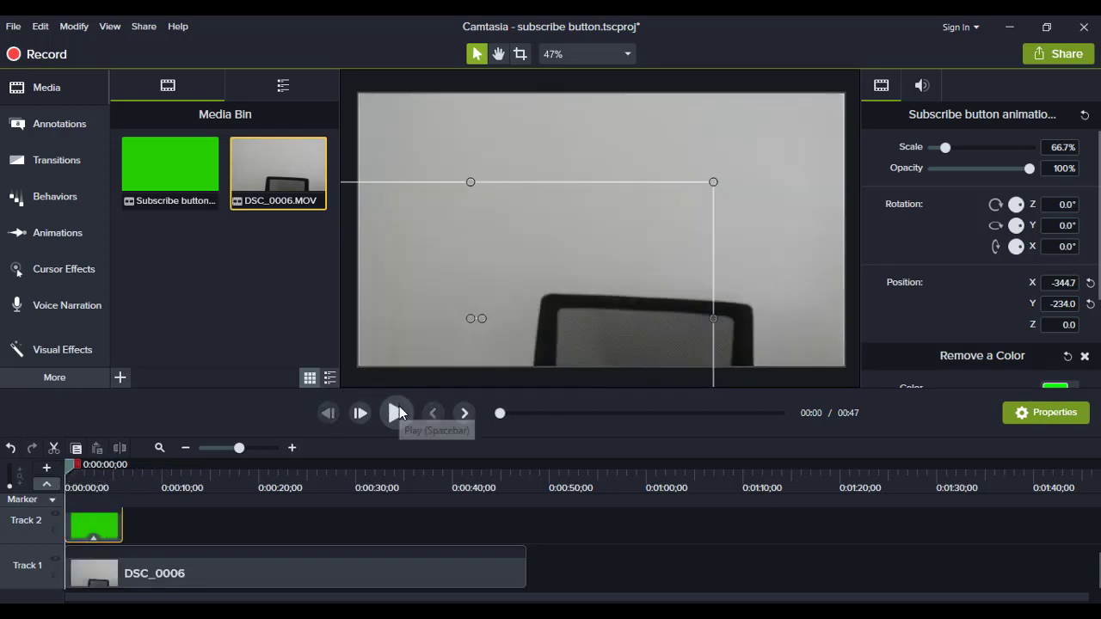
pyautogui.click(398, 413)
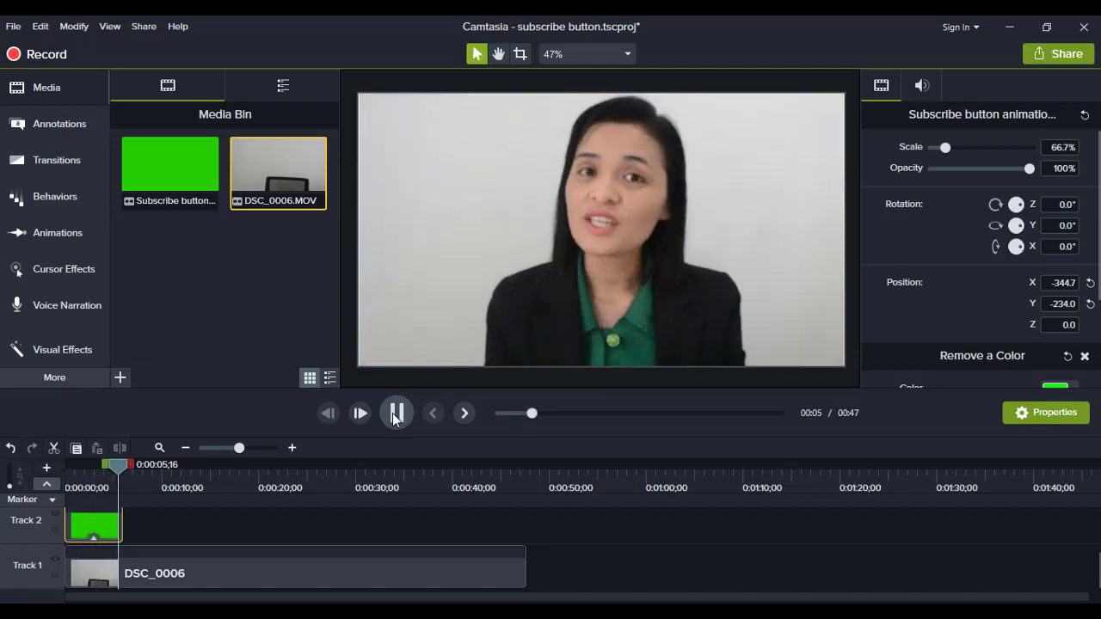
pyautogui.click(396, 414)
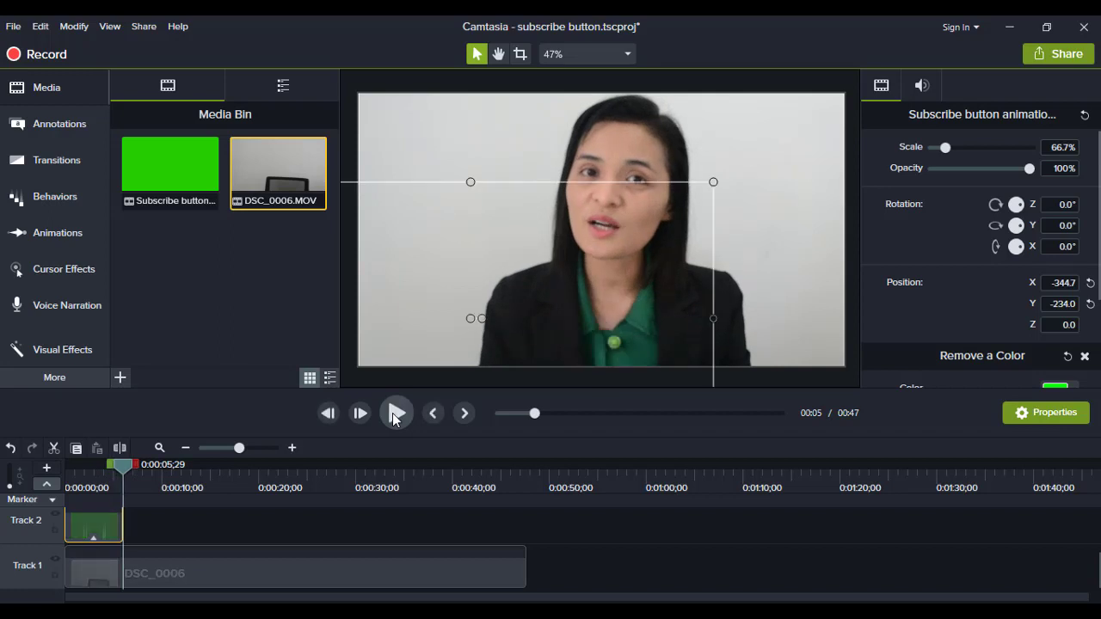
pyautogui.moveTo(434, 557)
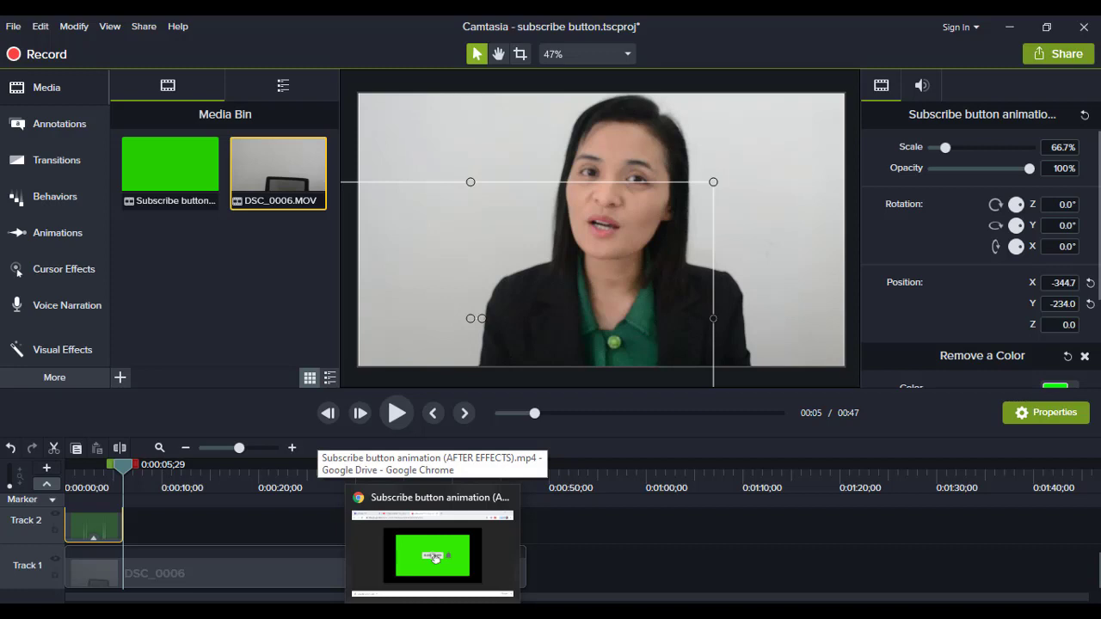